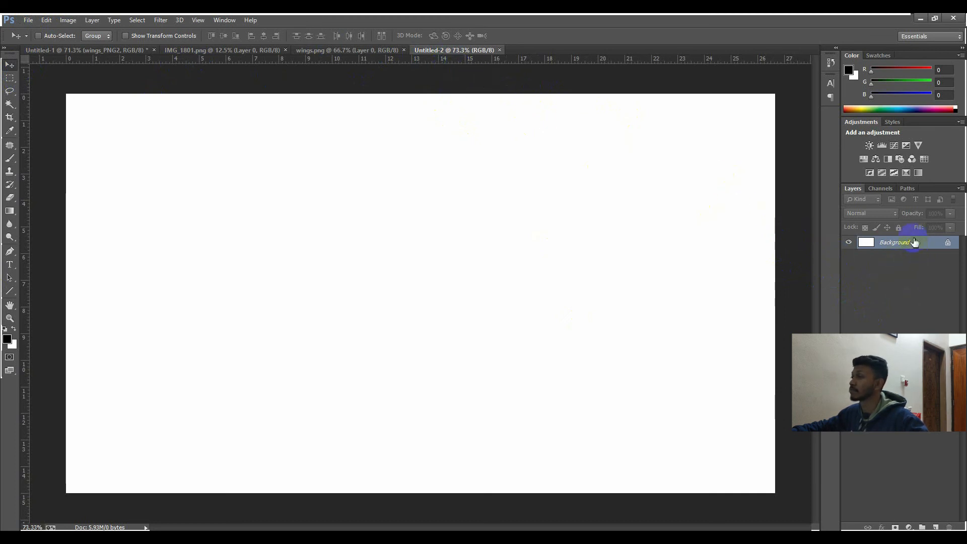
Convert the locked Background of Untitled-2 into a regular editable layer with the default settings.
{"action": "left_click", "coordinate": [11, 77]}
{"action": "left_click", "coordinate": [10, 65]}
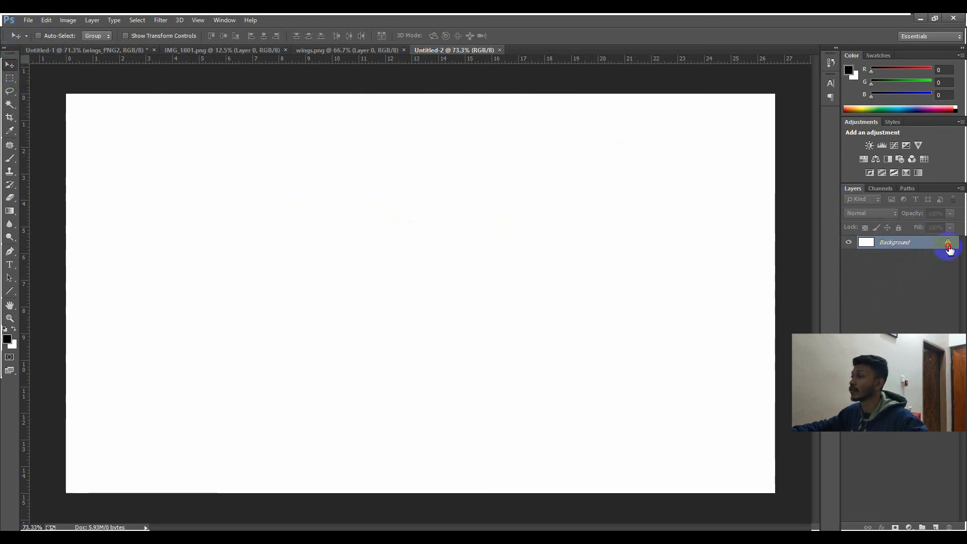
{"action": "double_click", "coordinate": [949, 247]}
{"action": "left_click", "coordinate": [626, 166]}
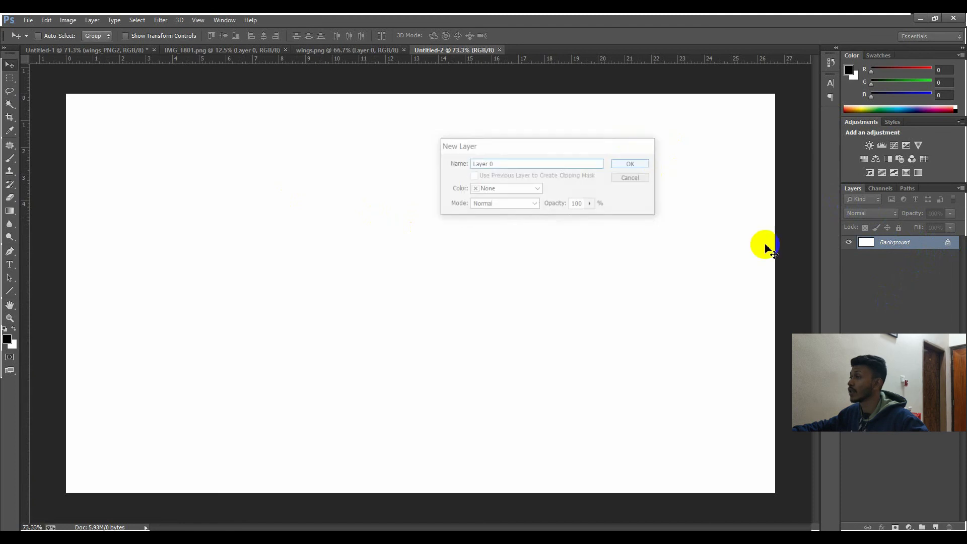
{"action": "left_click", "coordinate": [893, 303]}
{"action": "left_click", "coordinate": [899, 246]}
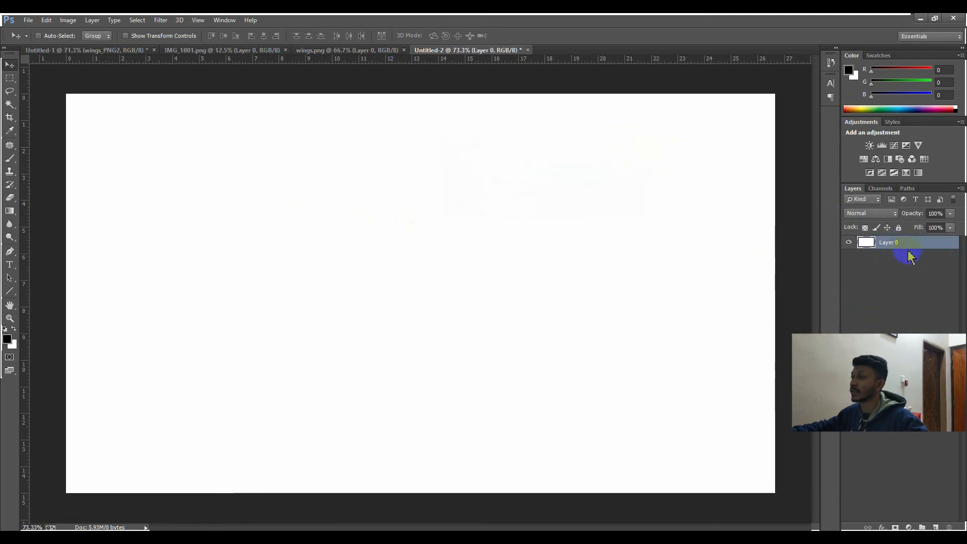
Copy the jumping man cut-out from IMG_1801.png into Untitled-2 and scale it down to about 38% within the canvas.
{"action": "left_click", "coordinate": [219, 52]}
{"action": "left_click_drag", "start_coordinate": [434, 241], "coordinate": [450, 320]}
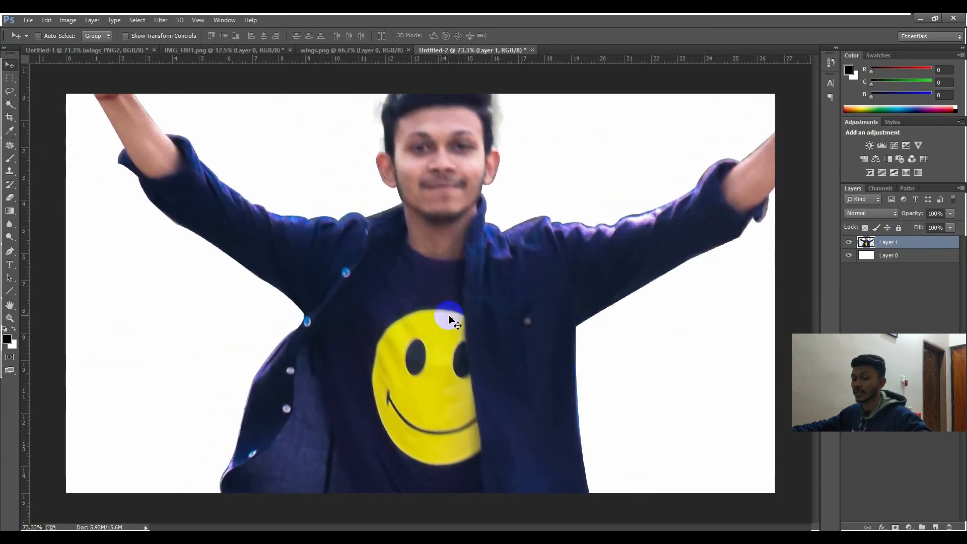
{"action": "key", "text": "ctrl+t"}
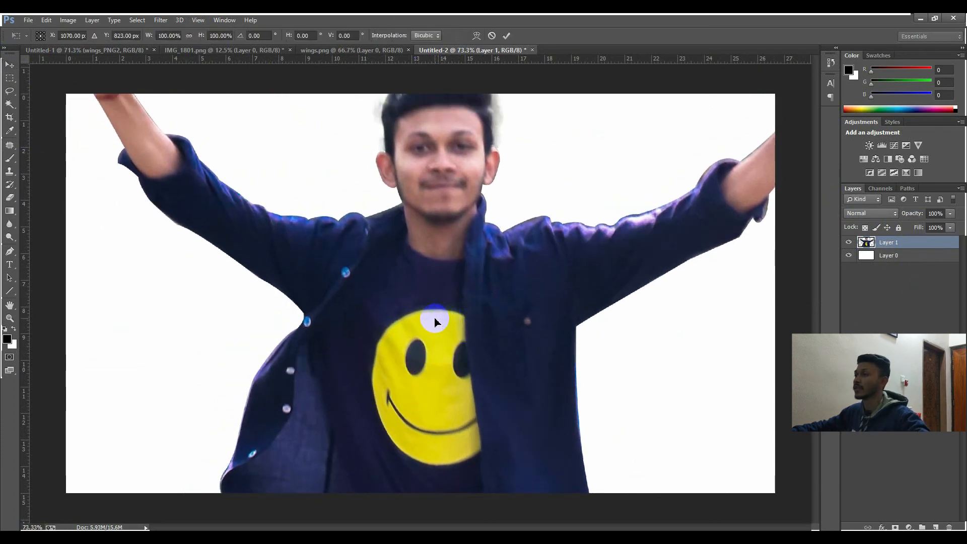
{"action": "key", "text": "ctrl+minus"}
{"action": "key", "text": "ctrl+minus"}
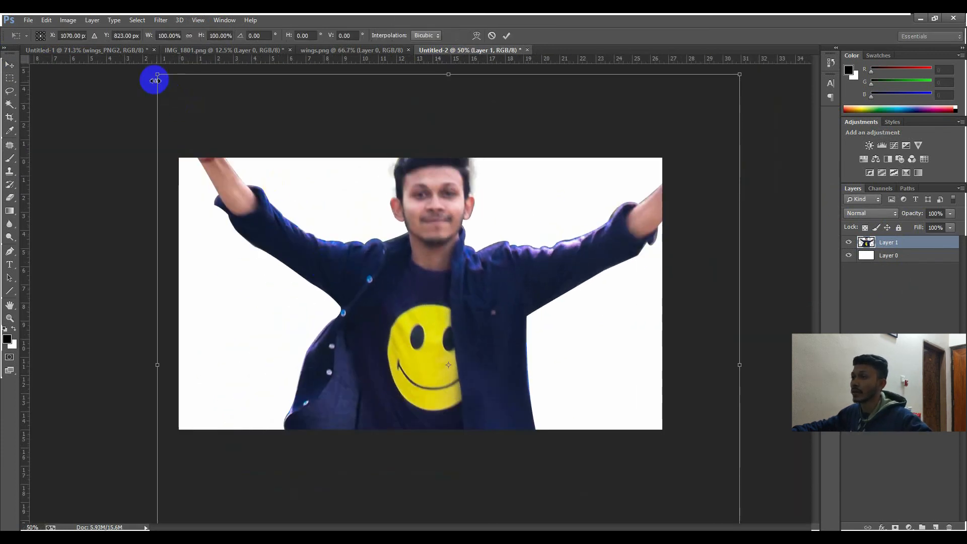
{"action": "left_click_drag", "start_coordinate": [156, 74], "coordinate": [310, 283]}
{"action": "left_click_drag", "start_coordinate": [409, 307], "coordinate": [391, 231]}
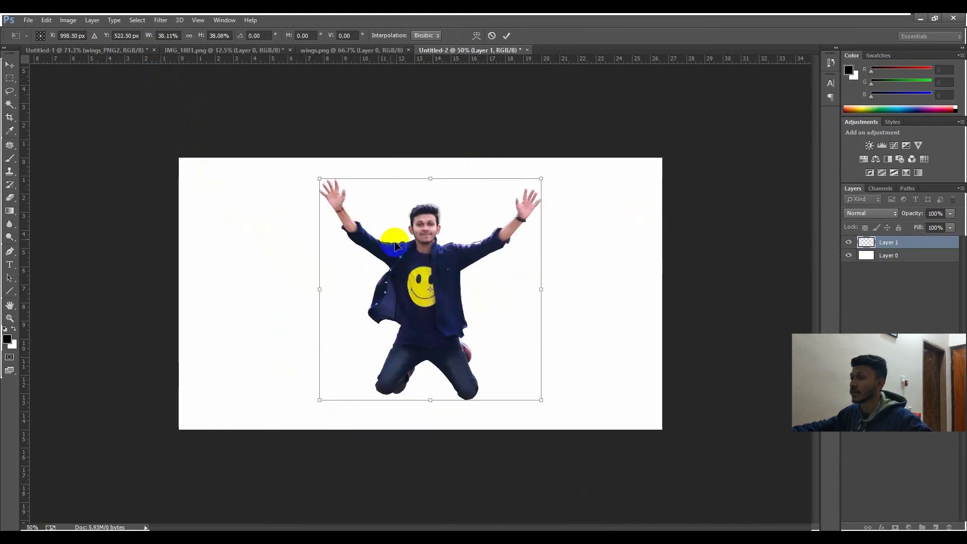
Reduce the man cut-out to about 33%, centre it on the canvas and apply the transform.
{"action": "scroll", "coordinate": [405, 260], "scroll_direction": "up", "scroll_amount": 3}
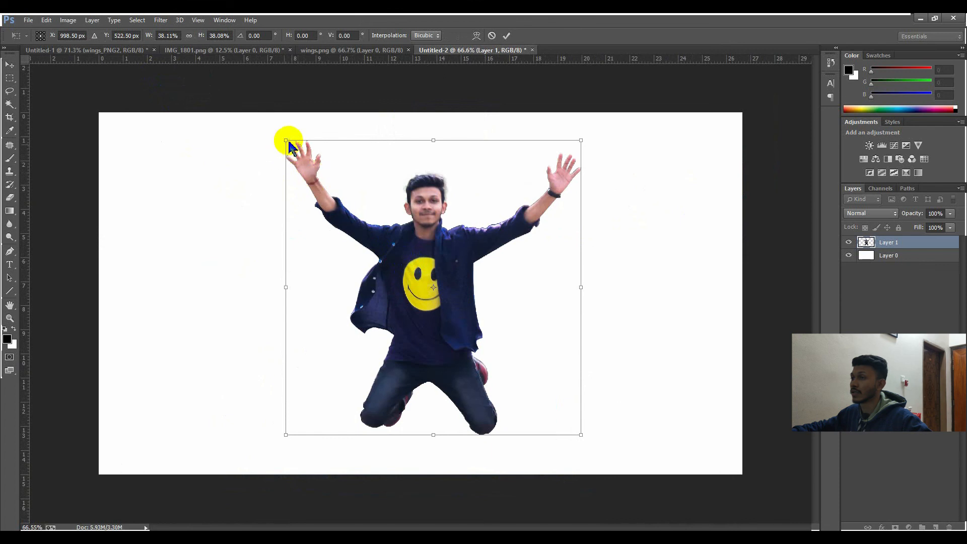
{"action": "left_click_drag", "start_coordinate": [286, 142], "coordinate": [306, 160]}
{"action": "mouse_move", "coordinate": [396, 262]}
{"action": "left_mouse_down"}
{"action": "mouse_move", "coordinate": [378, 268]}
{"action": "mouse_move", "coordinate": [402, 279]}
{"action": "mouse_move", "coordinate": [391, 264]}
{"action": "left_mouse_up"}
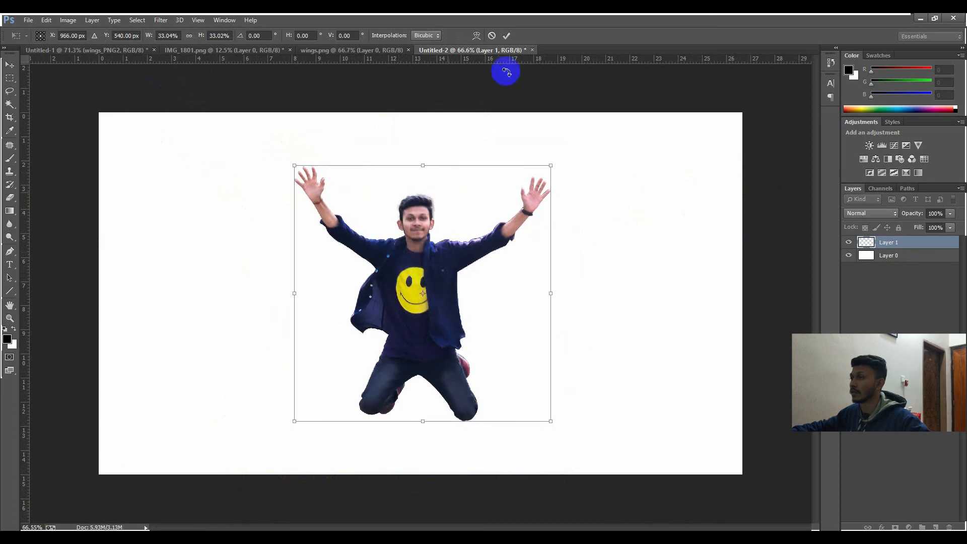
{"action": "key", "text": "Return"}
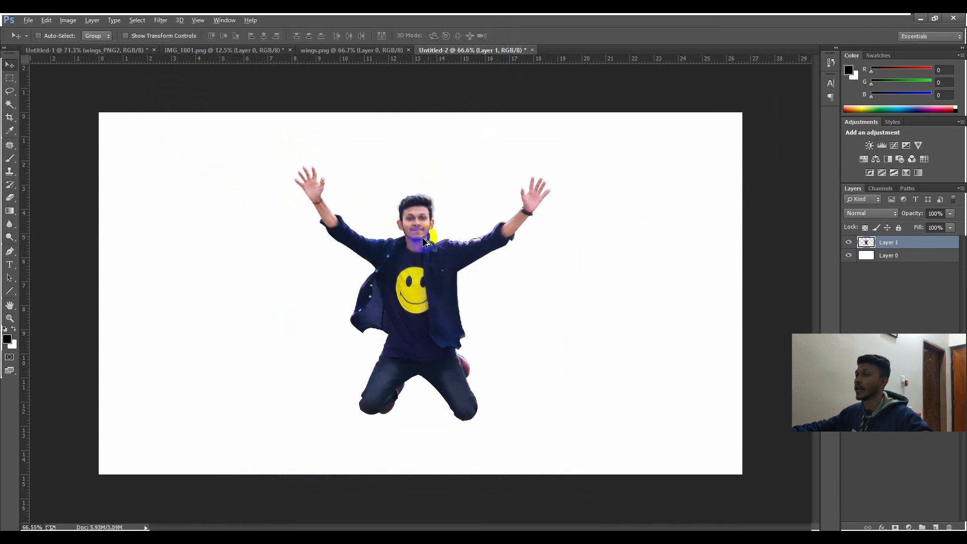
{"action": "scroll", "coordinate": [416, 258], "scroll_direction": "down", "scroll_amount": 1}
{"action": "scroll", "coordinate": [414, 258], "scroll_direction": "up", "scroll_amount": 1}
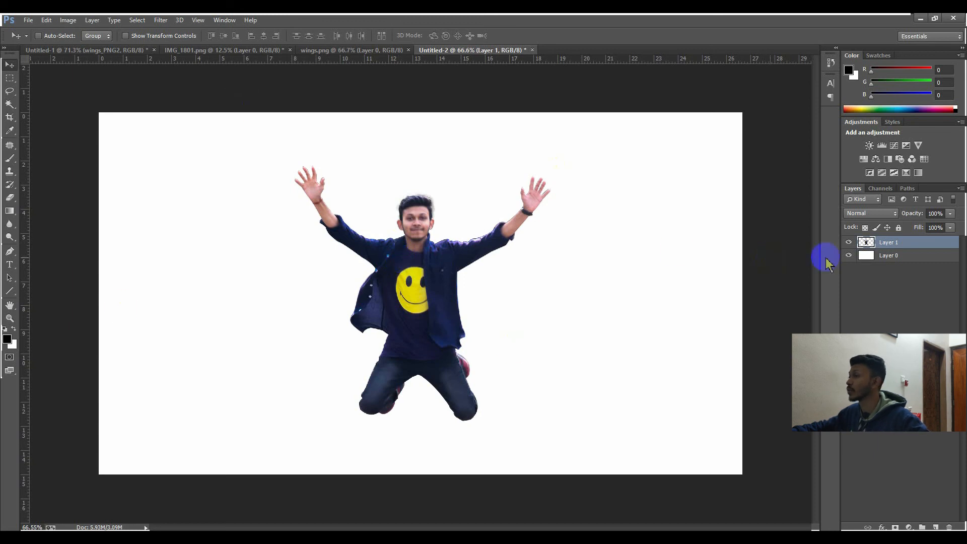
Add a Gradient fill layer directly above Layer 0 and choose the Black, White gradient preset.
{"action": "left_click", "coordinate": [906, 291]}
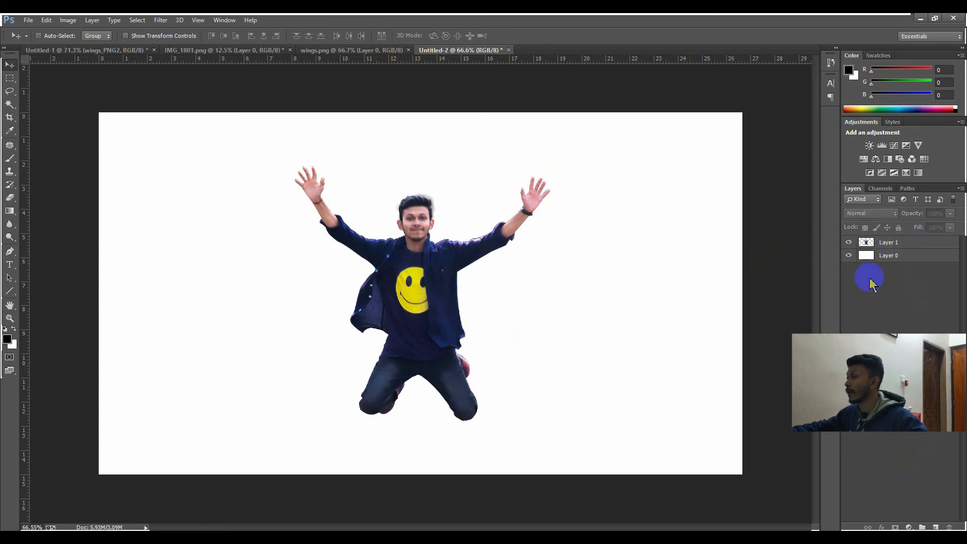
{"action": "left_click", "coordinate": [889, 256]}
{"action": "left_click", "coordinate": [910, 527]}
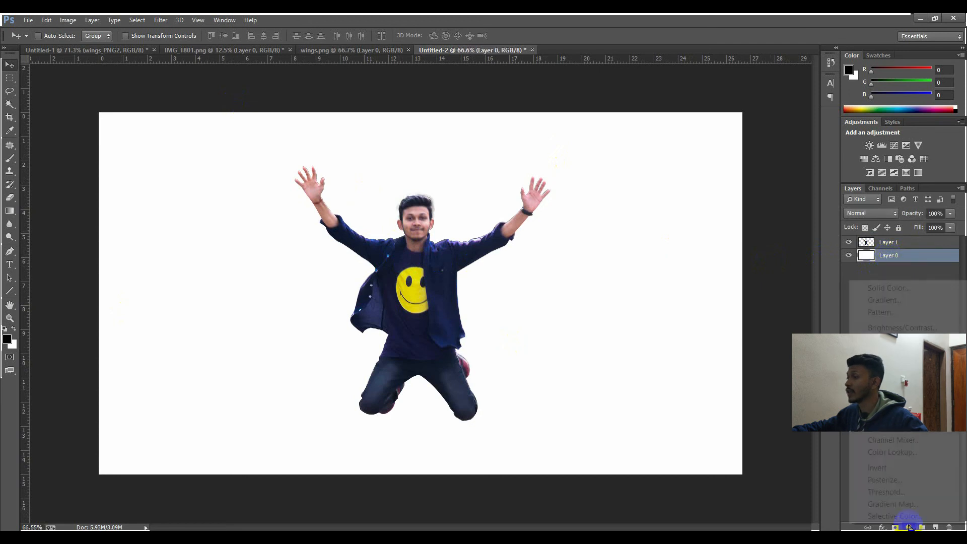
{"action": "left_click", "coordinate": [891, 301]}
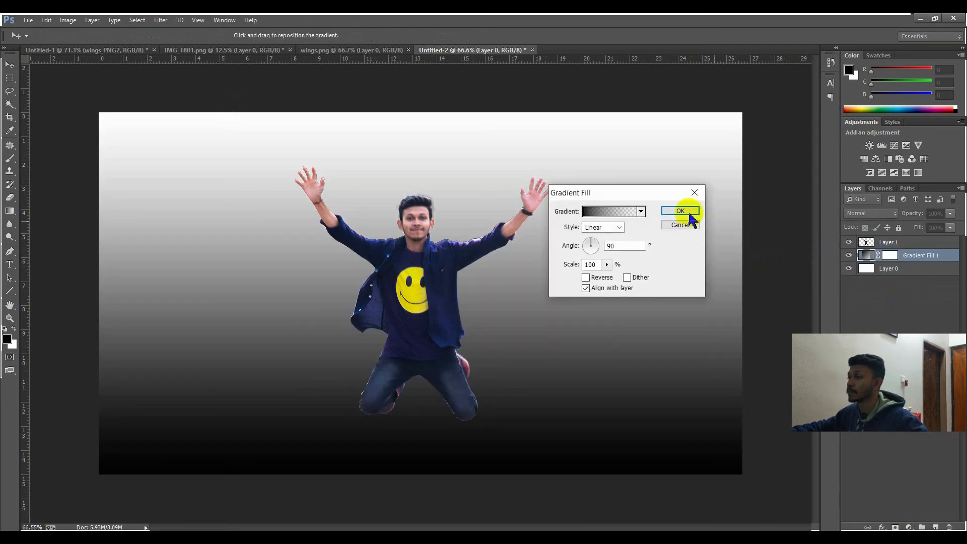
{"action": "left_click_drag", "start_coordinate": [566, 188], "coordinate": [644, 154]}
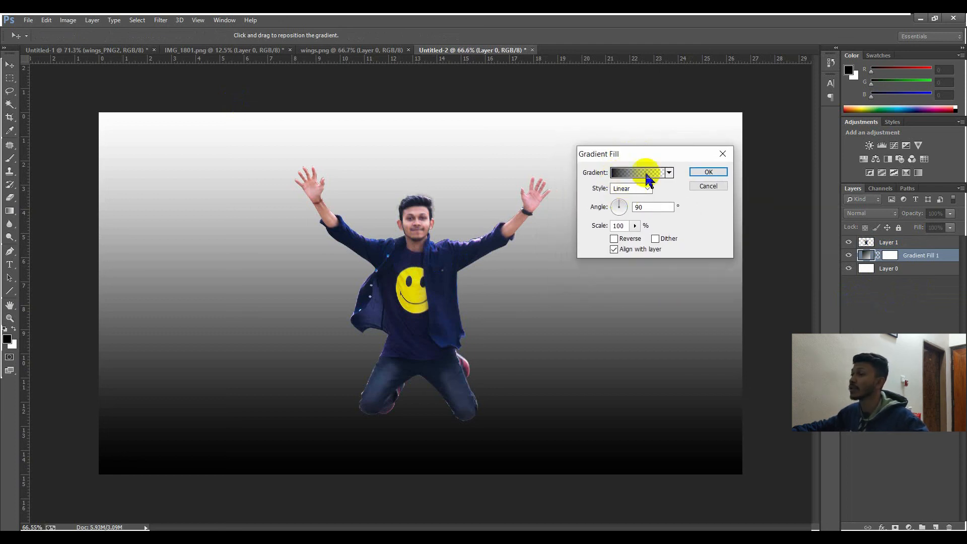
{"action": "left_click", "coordinate": [624, 177]}
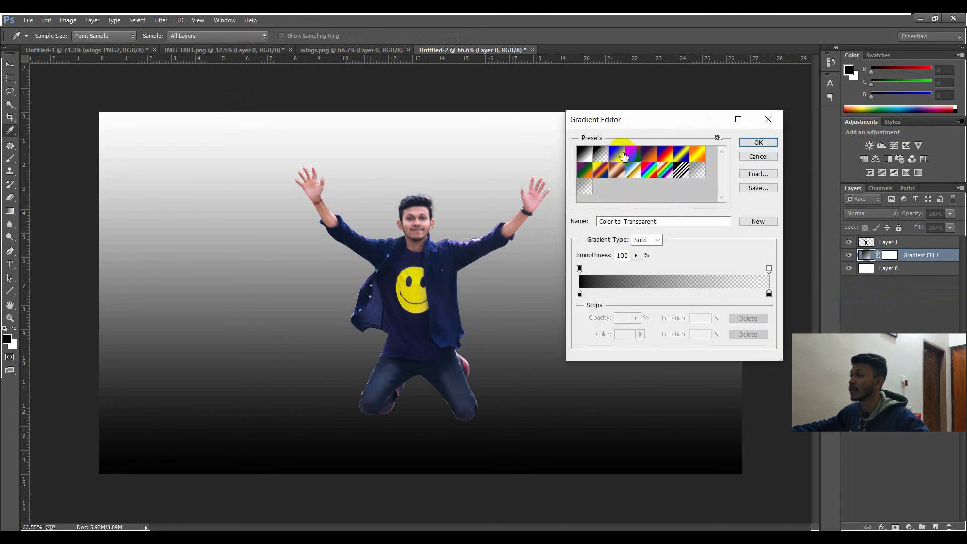
{"action": "left_click", "coordinate": [624, 155]}
{"action": "left_click", "coordinate": [587, 296]}
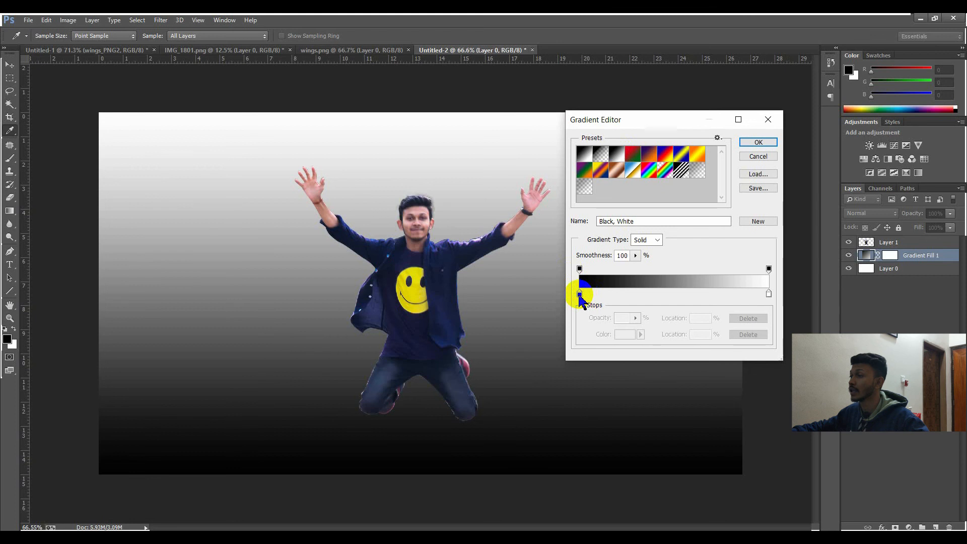
Set the gradient's 0% color stop to yellow e5d500, sampled from the smiley on the T-shirt.
{"action": "left_click", "coordinate": [579, 294]}
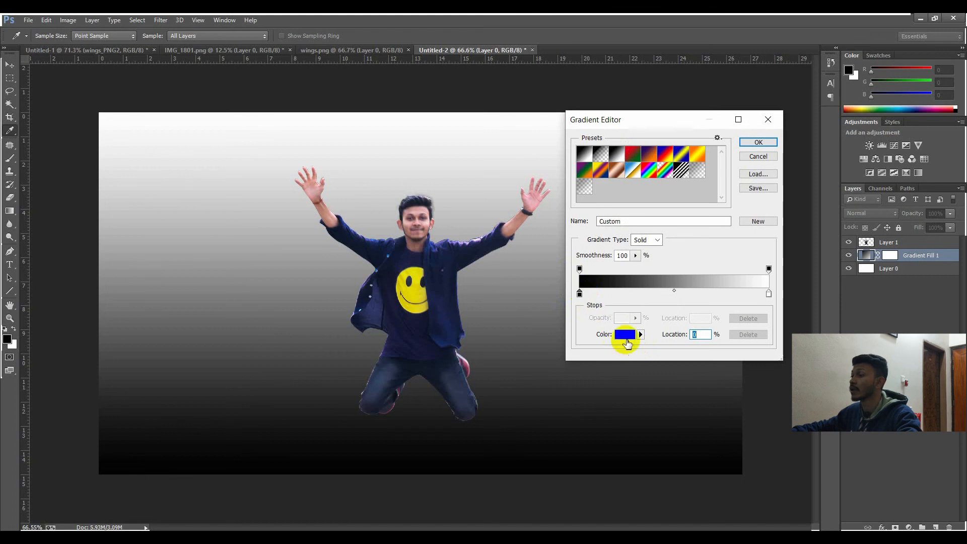
{"action": "left_click", "coordinate": [769, 295]}
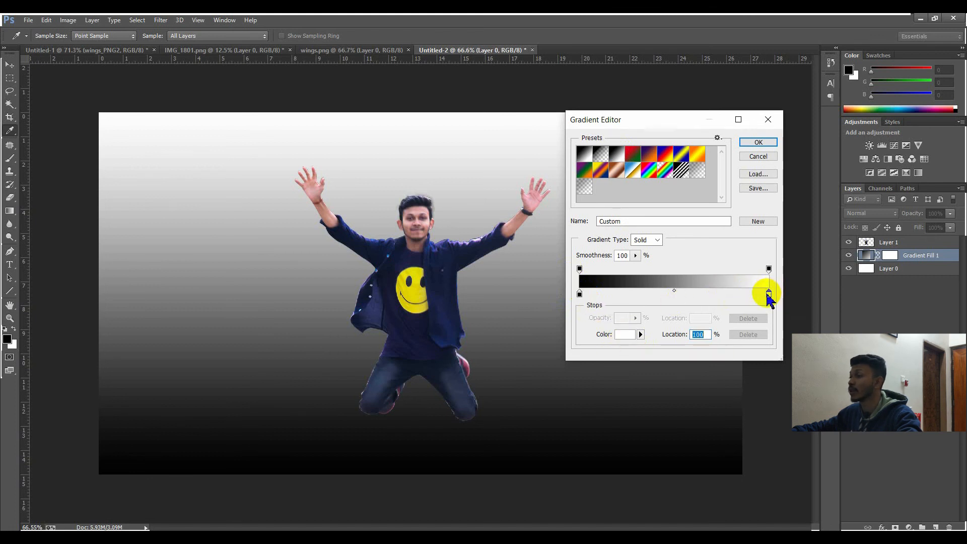
{"action": "left_click", "coordinate": [580, 294]}
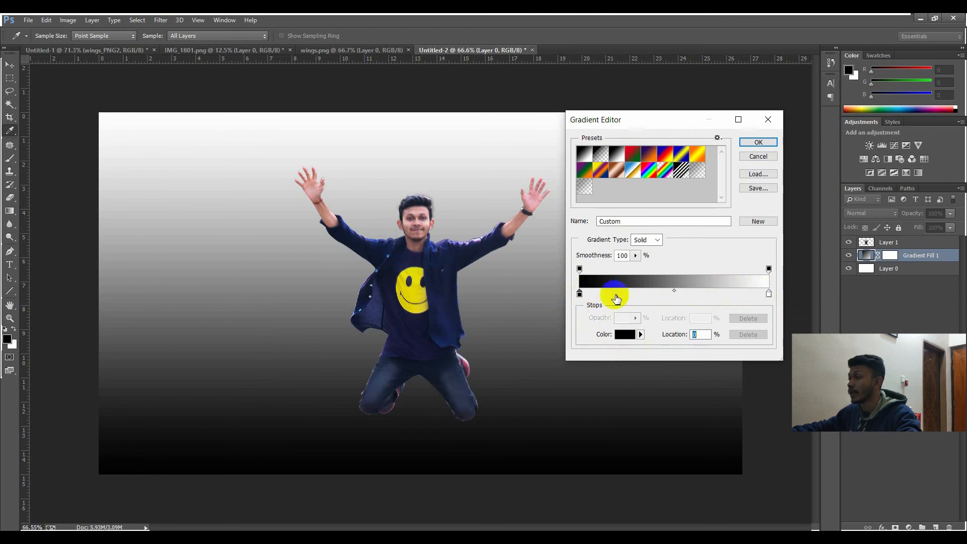
{"action": "left_click", "coordinate": [624, 337]}
{"action": "left_click_drag", "start_coordinate": [246, 248], "coordinate": [32, 220]}
{"action": "left_click", "coordinate": [416, 288]}
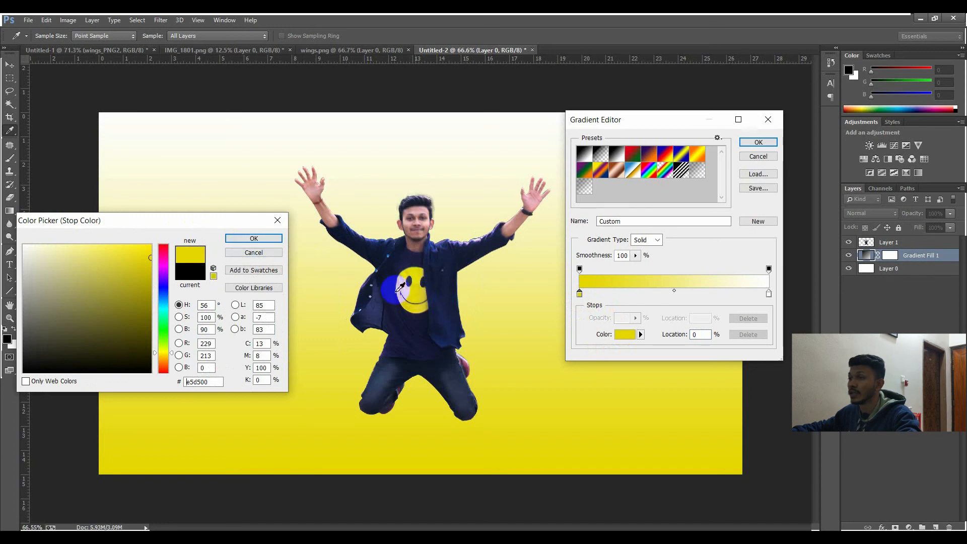
{"action": "left_click", "coordinate": [253, 239]}
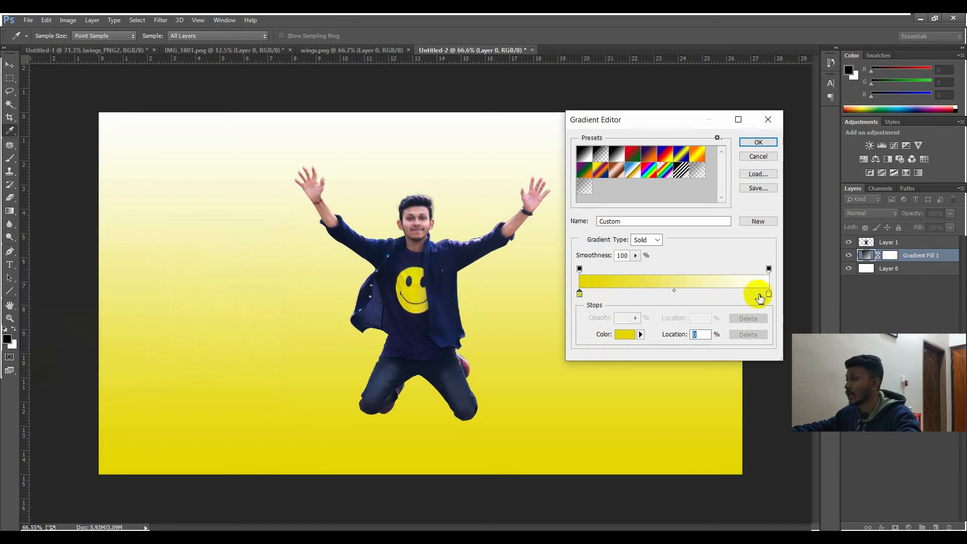
Set the gradient's 100% color stop to dark blue 1a2245, sampled from the jacket, and accept the gradient.
{"action": "left_click", "coordinate": [769, 294]}
{"action": "left_click", "coordinate": [625, 334]}
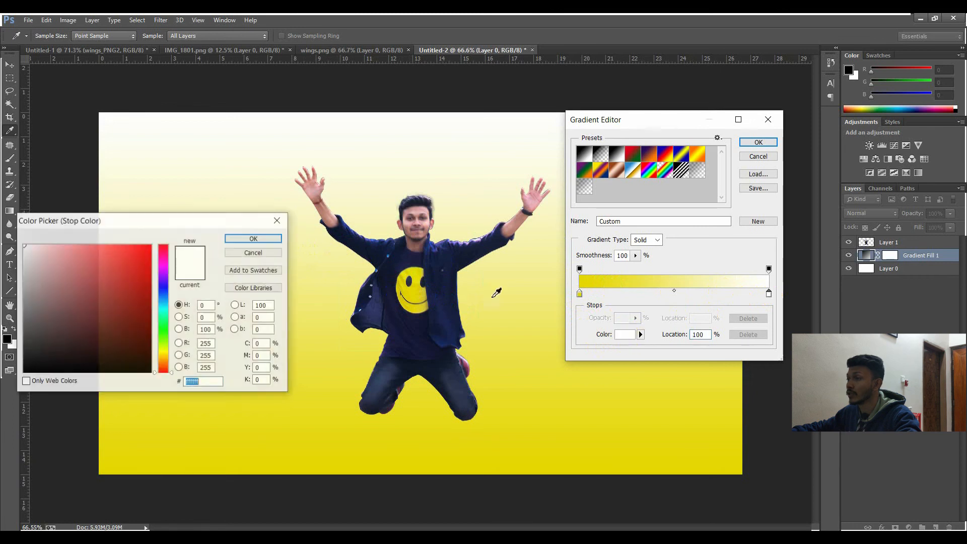
{"action": "left_click", "coordinate": [444, 258]}
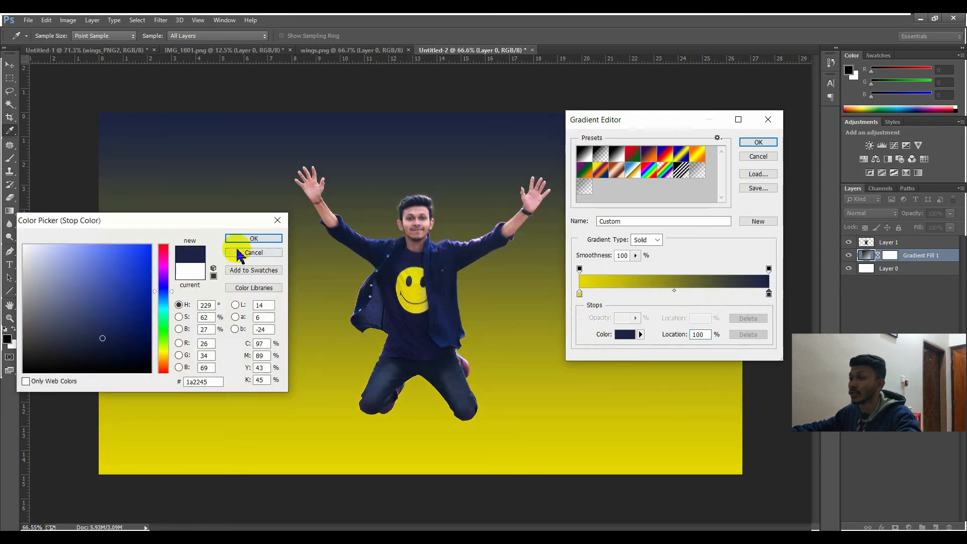
{"action": "left_click", "coordinate": [253, 239]}
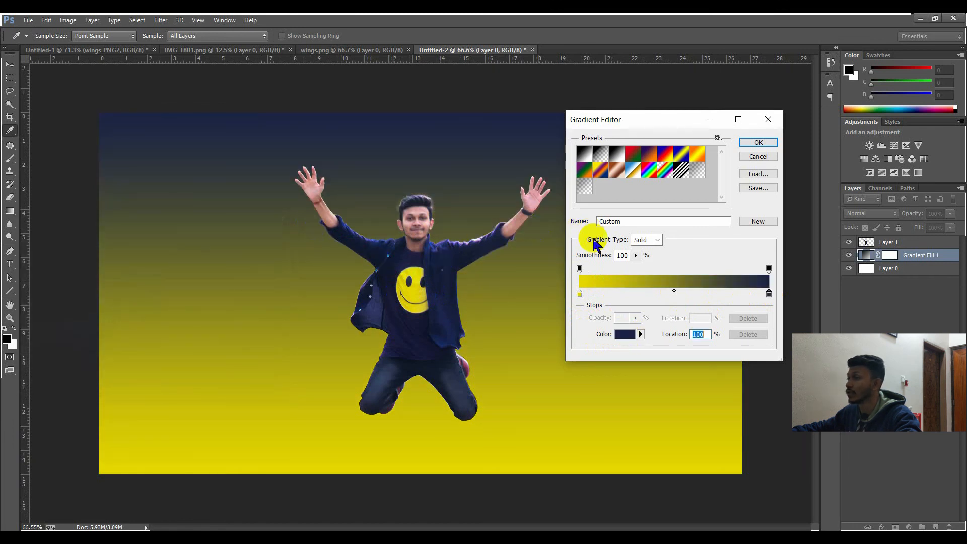
{"action": "left_click", "coordinate": [759, 142]}
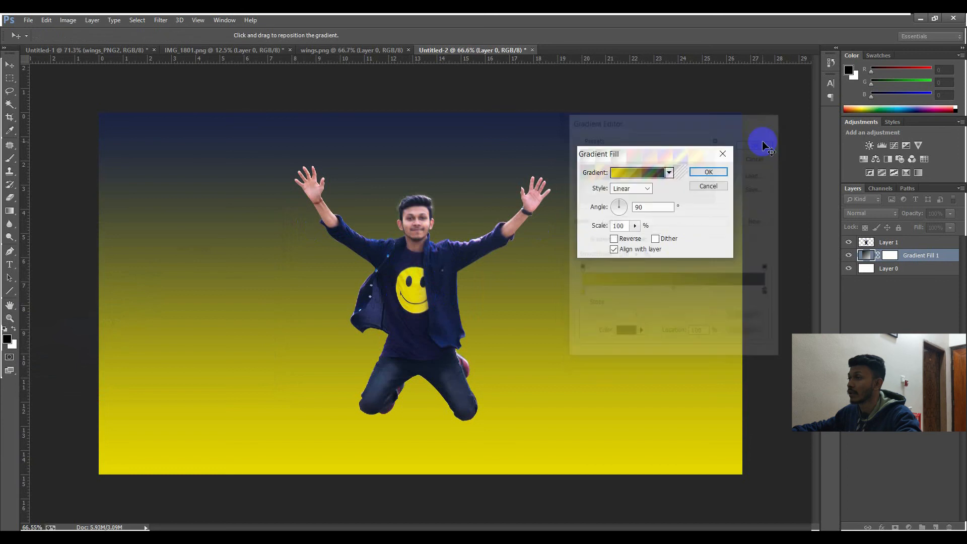
Reverse the gradient fill, change its style to Radial and set its scale to 337%.
{"action": "left_click", "coordinate": [614, 240]}
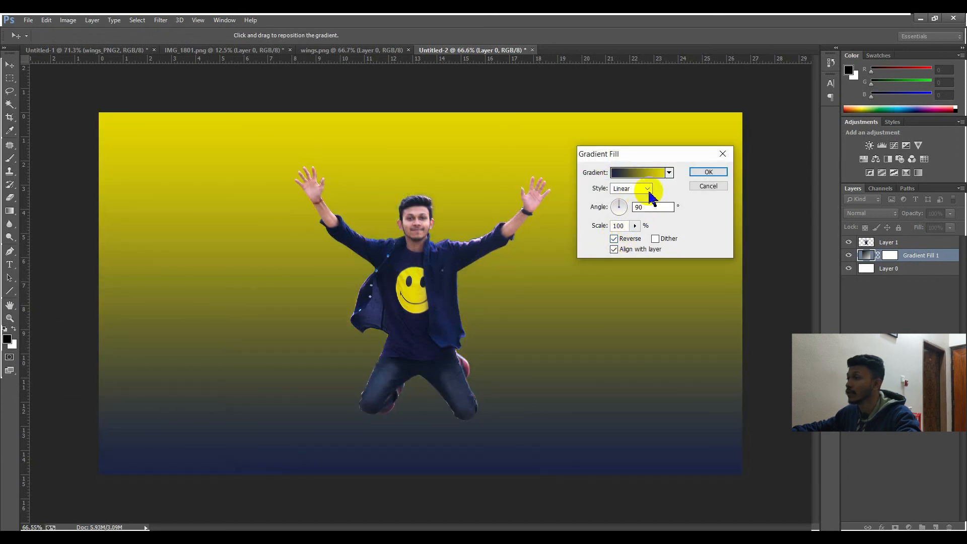
{"action": "left_click", "coordinate": [647, 189]}
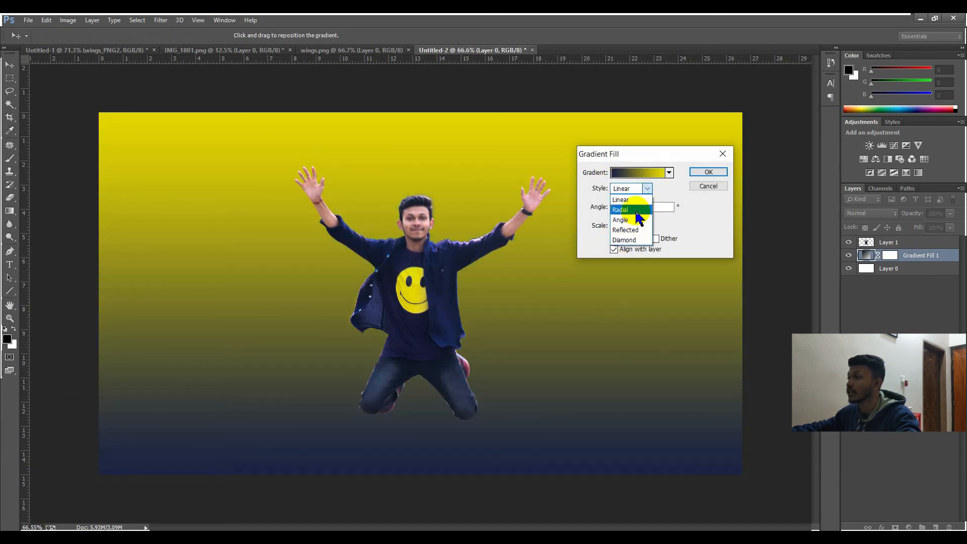
{"action": "left_click", "coordinate": [635, 211]}
{"action": "left_click", "coordinate": [635, 226]}
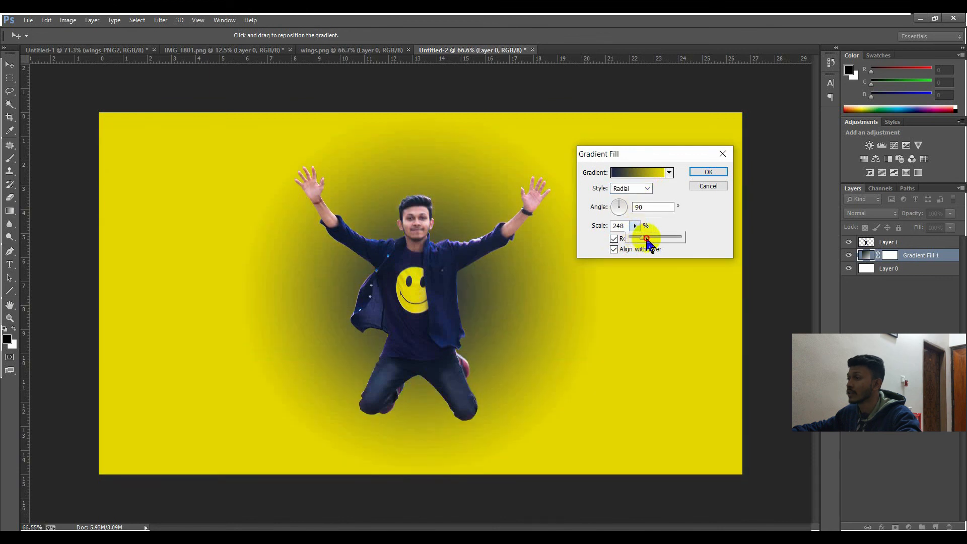
{"action": "left_click_drag", "start_coordinate": [647, 243], "coordinate": [651, 242]}
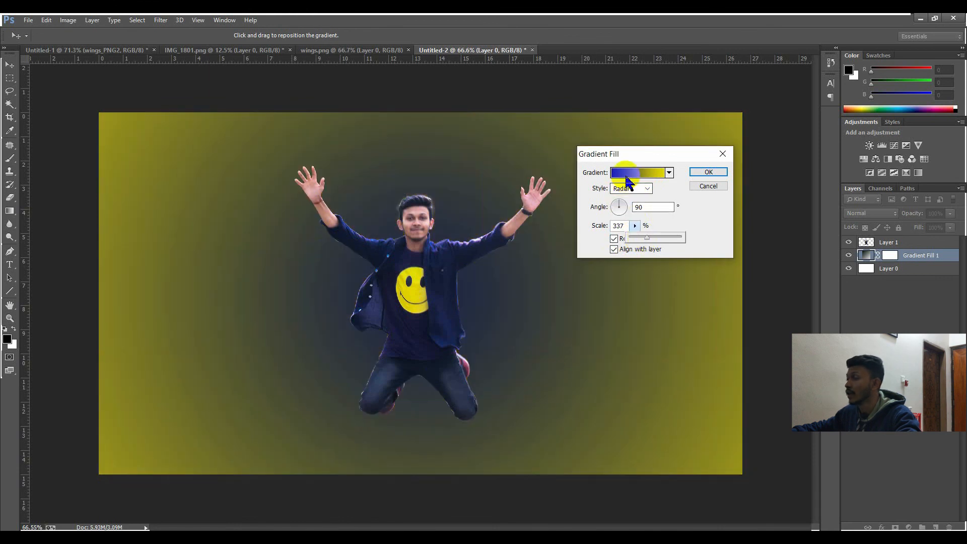
Recolor the gradient's 0% stop to dark navy 131b34, sampled from the man's jacket.
{"action": "left_click", "coordinate": [627, 177]}
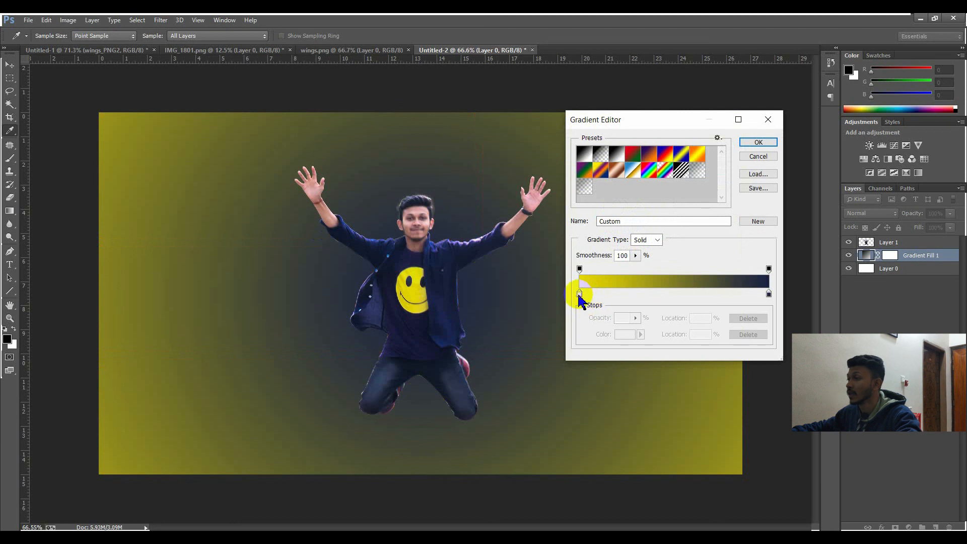
{"action": "left_click", "coordinate": [580, 296]}
{"action": "left_click", "coordinate": [622, 336]}
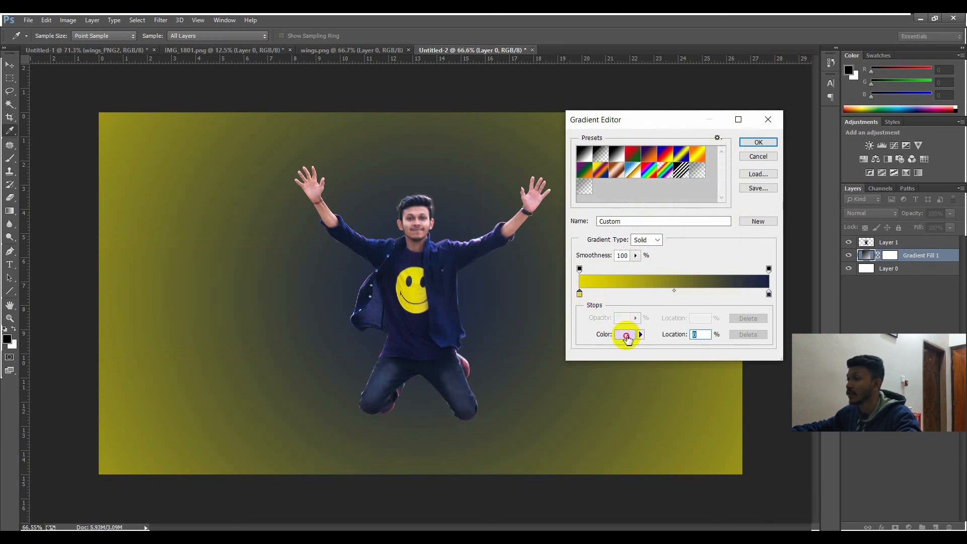
{"action": "left_click", "coordinate": [626, 336]}
{"action": "left_click", "coordinate": [446, 280]}
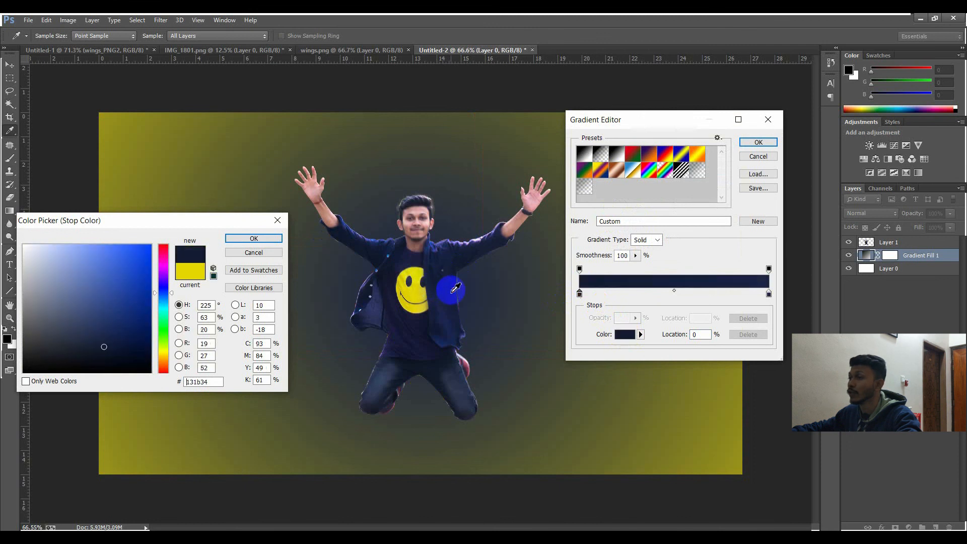
{"action": "left_click", "coordinate": [247, 239]}
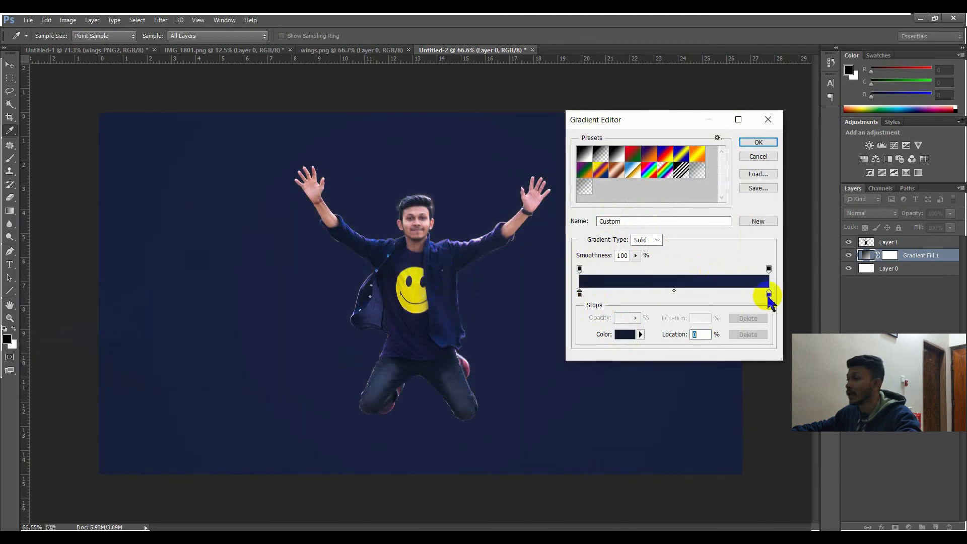
Recolor the gradient's 100% stop to yellow e1d21a, sampled from the T-shirt smiley, and accept the gradient.
{"action": "left_click", "coordinate": [768, 295]}
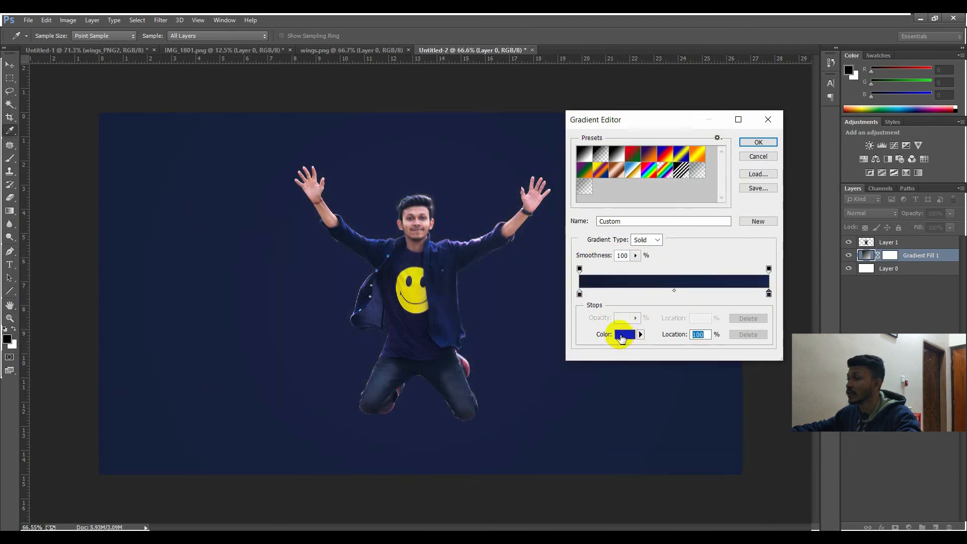
{"action": "left_click", "coordinate": [624, 334]}
{"action": "left_click", "coordinate": [421, 298]}
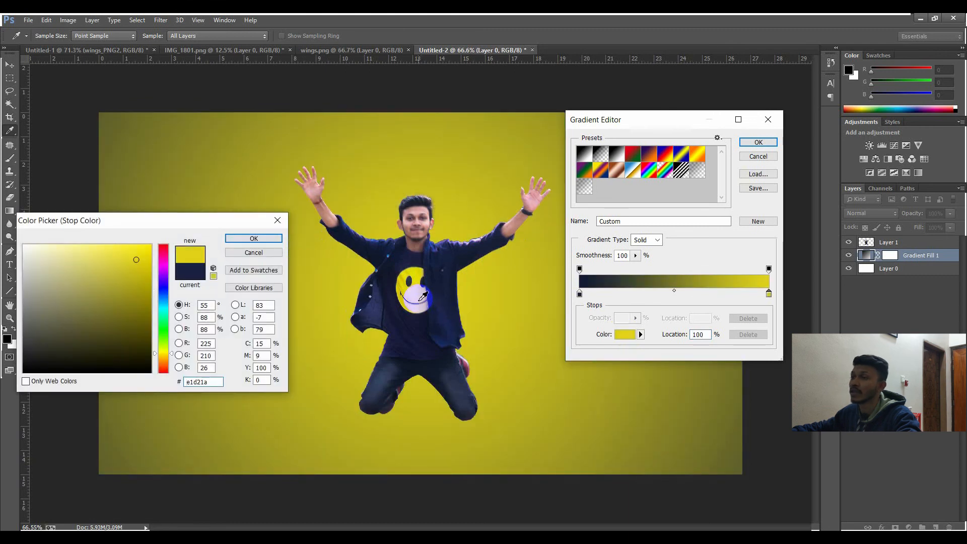
{"action": "left_click", "coordinate": [252, 241]}
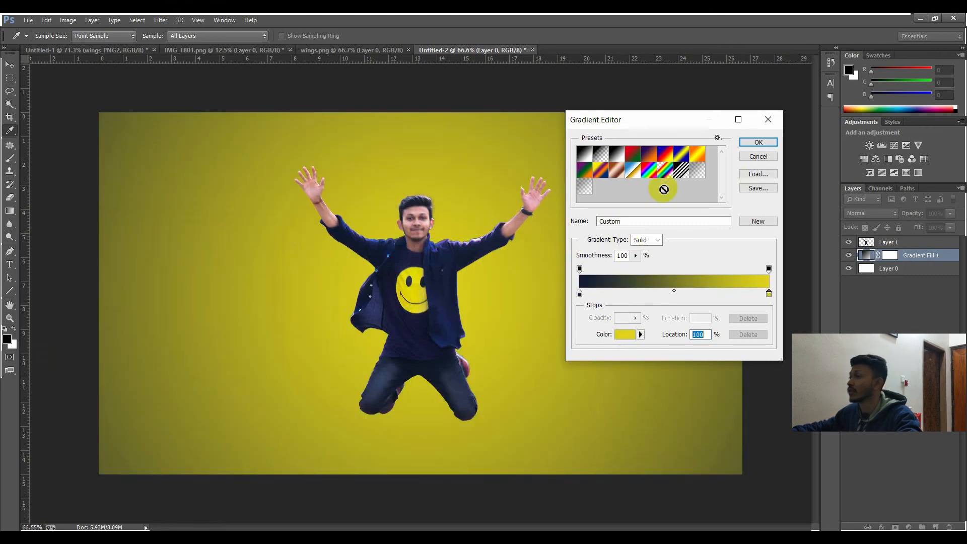
{"action": "left_click", "coordinate": [758, 142]}
Set the radial gradient fill's scale to 327% and apply the fill.
{"action": "left_click_drag", "start_coordinate": [681, 158], "coordinate": [719, 158]}
{"action": "left_click", "coordinate": [673, 225]}
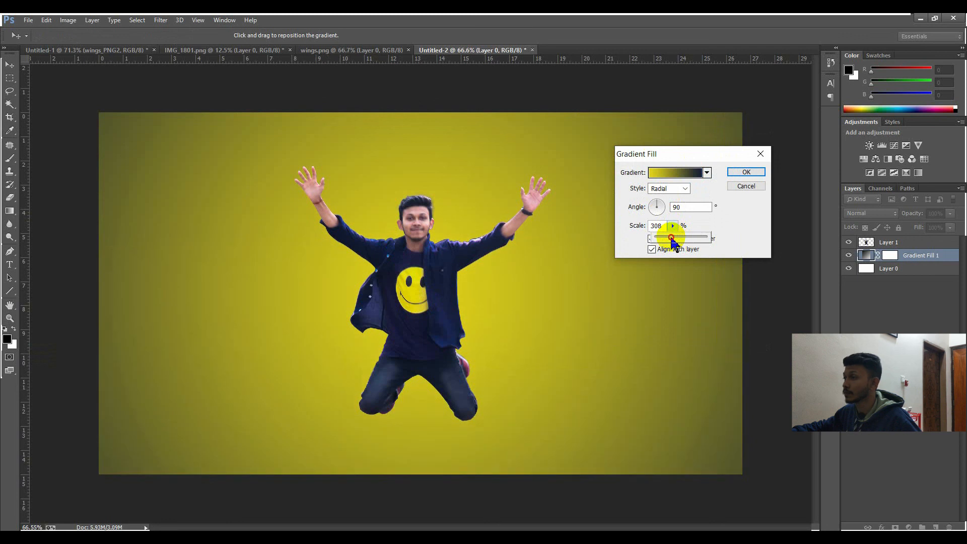
{"action": "left_click", "coordinate": [737, 171]}
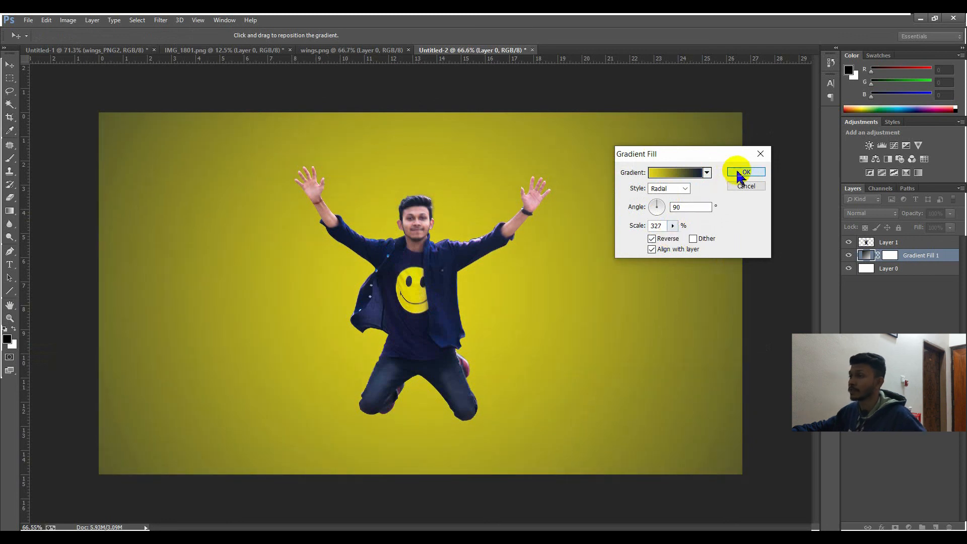
{"action": "left_click", "coordinate": [739, 171]}
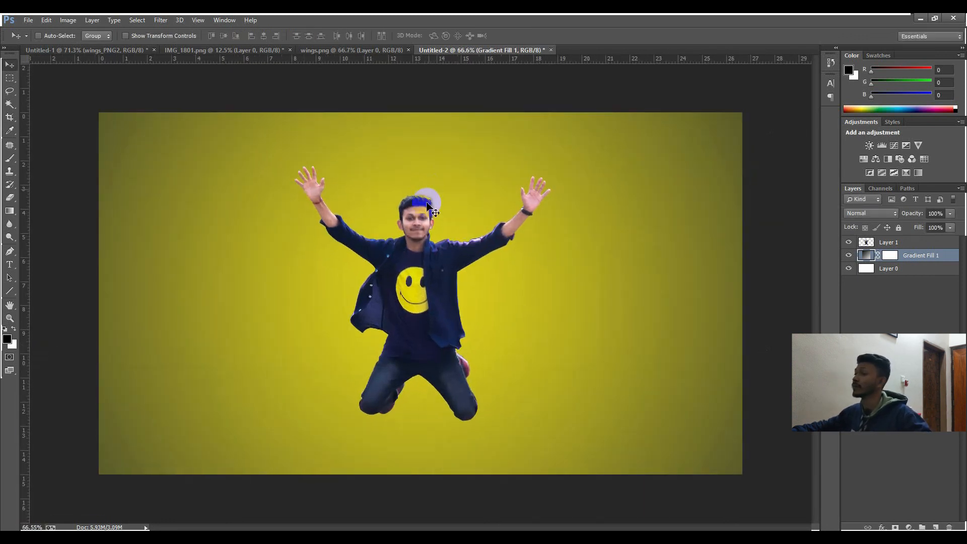
Copy the wings from wings.png into the Untitled-2 composite, placing them on the layer behind the man.
{"action": "scroll", "coordinate": [428, 209], "scroll_direction": "up", "scroll_amount": 1}
{"action": "left_click", "coordinate": [13, 91]}
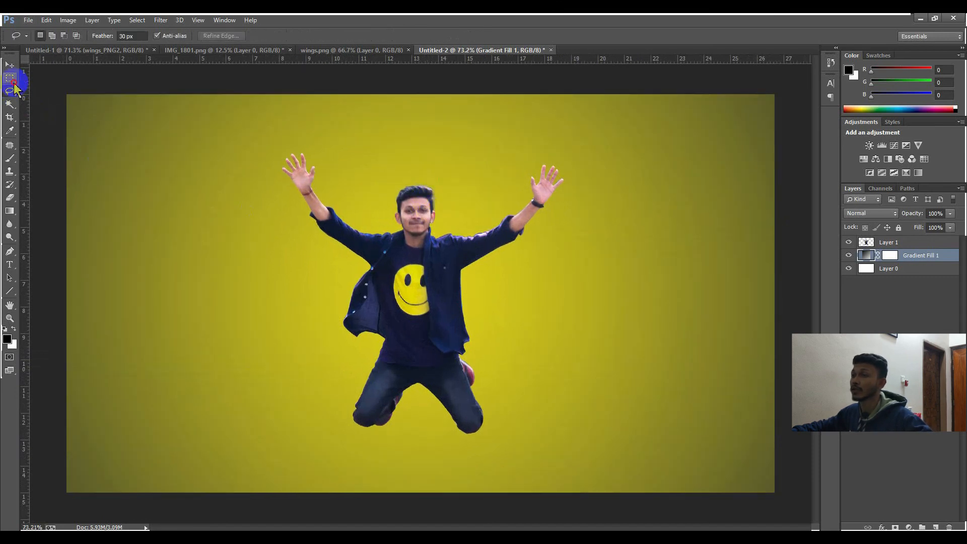
{"action": "left_click", "coordinate": [12, 66]}
{"action": "left_click", "coordinate": [349, 50]}
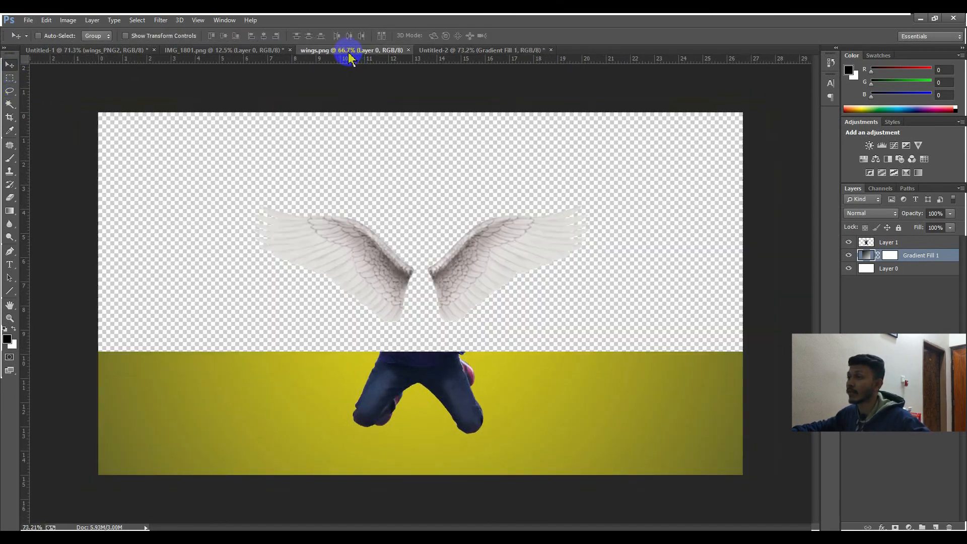
{"action": "left_click_drag", "start_coordinate": [493, 266], "coordinate": [550, 229]}
{"action": "key", "text": "ctrl+minus"}
{"action": "scroll", "coordinate": [469, 274], "scroll_direction": "down", "scroll_amount": 8}
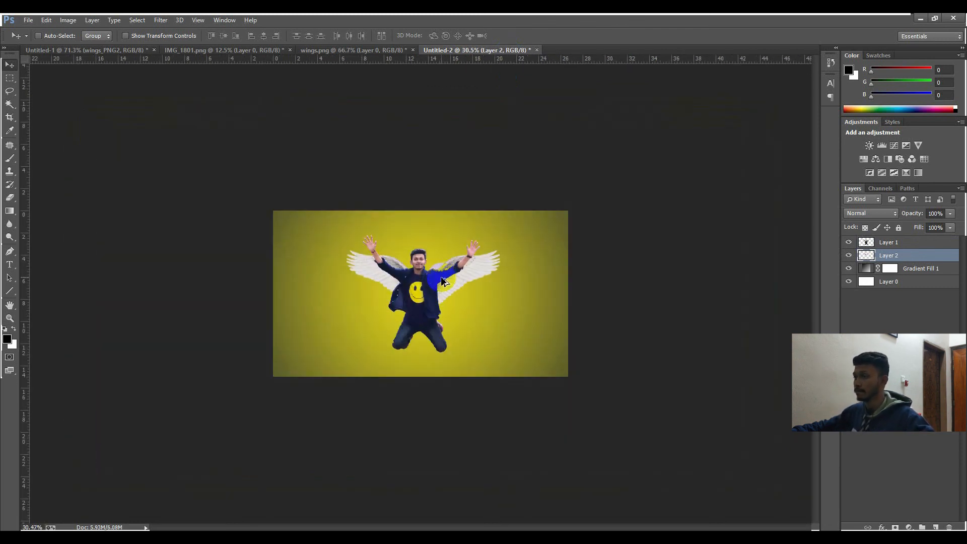
{"action": "scroll", "coordinate": [435, 282], "scroll_direction": "up", "scroll_amount": 9}
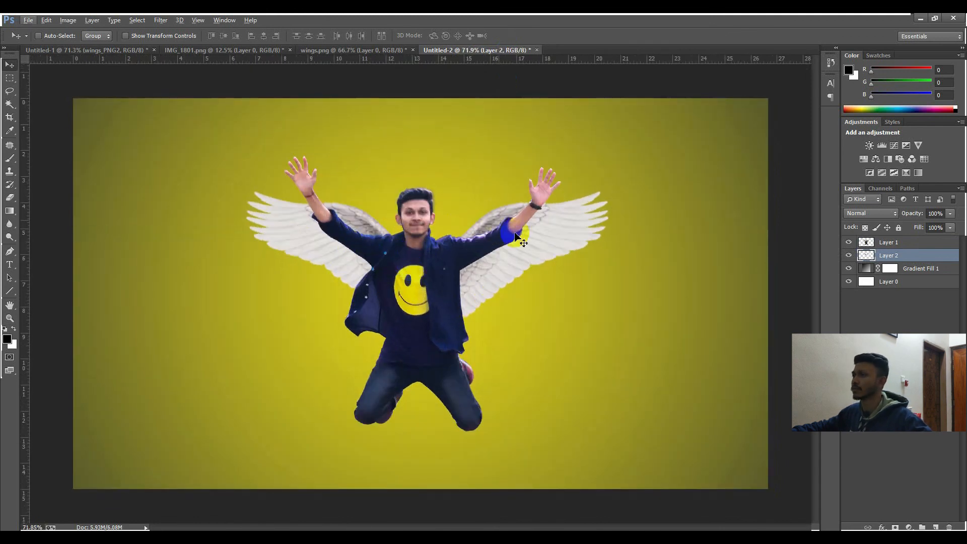
Move the wings slightly up behind the man's arms and scale them down to about 97%.
{"action": "mouse_move", "coordinate": [505, 265]}
{"action": "left_mouse_down"}
{"action": "mouse_move", "coordinate": [519, 209]}
{"action": "mouse_move", "coordinate": [505, 260]}
{"action": "left_mouse_up"}
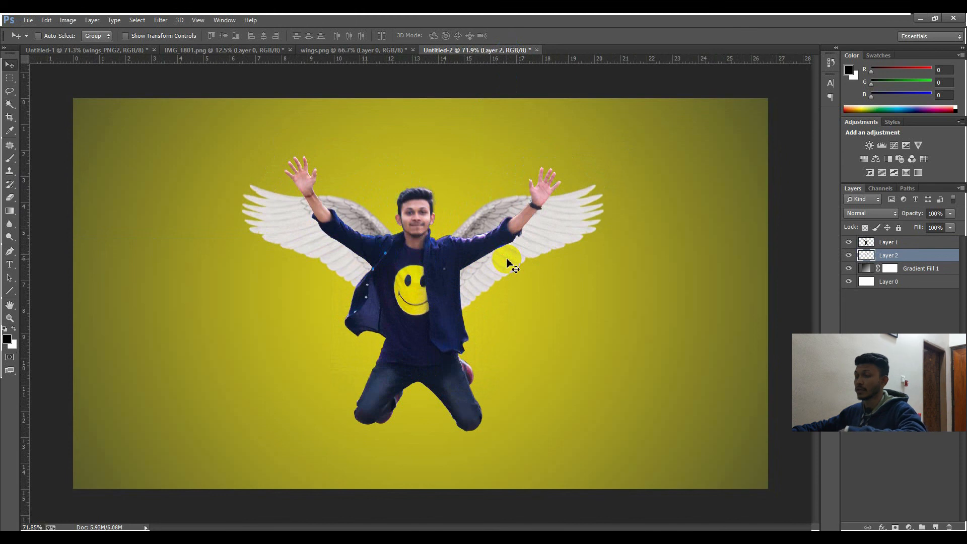
{"action": "key", "text": "ctrl+t"}
{"action": "left_click_drag", "start_coordinate": [606, 185], "coordinate": [599, 185]}
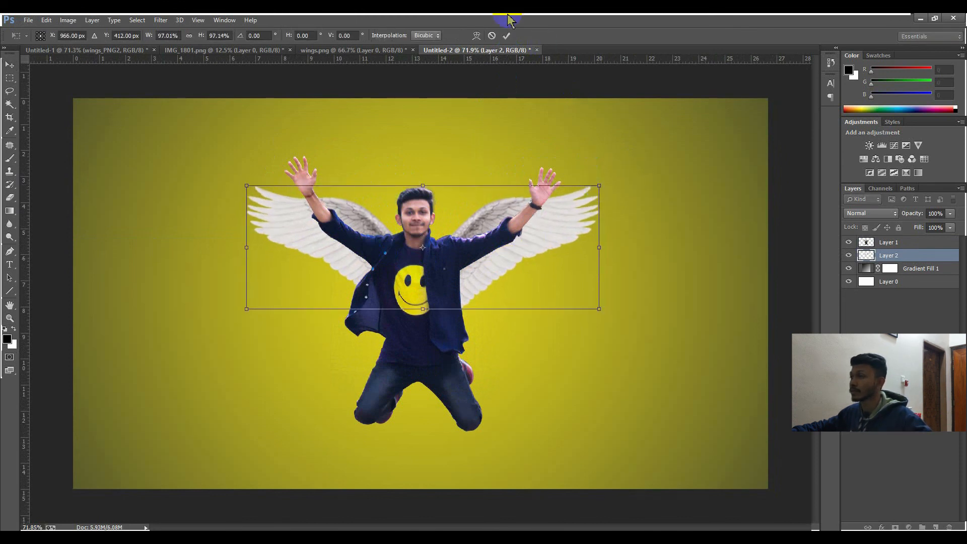
{"action": "left_click", "coordinate": [506, 37]}
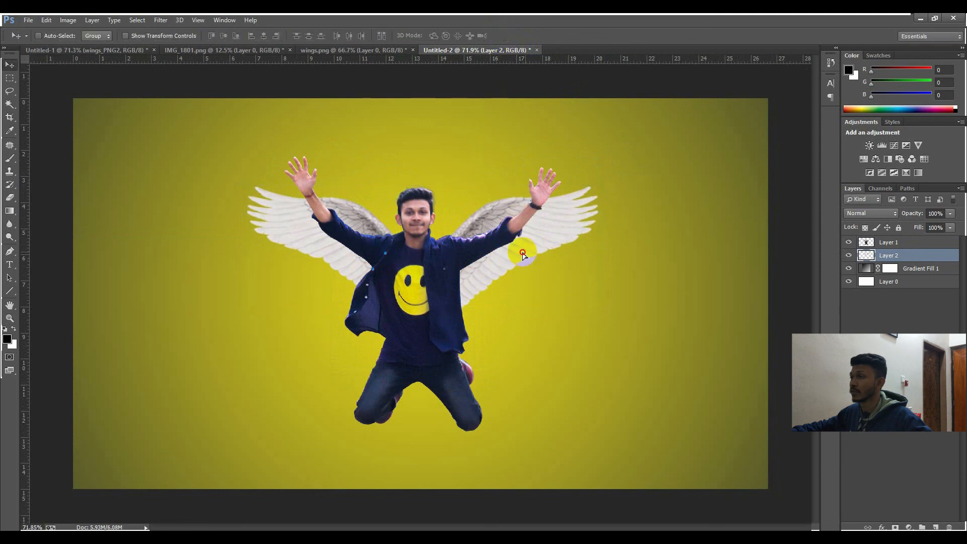
Raise the wings further and nudge them left so they sit centred behind the man's shoulders.
{"action": "left_click_drag", "start_coordinate": [523, 256], "coordinate": [521, 242]}
{"action": "key", "text": "Left"}
{"action": "key", "text": "Left"}
{"action": "key", "text": "Left"}
{"action": "key", "text": "Left"}
{"action": "key", "text": "Left"}
{"action": "key", "text": "Left"}
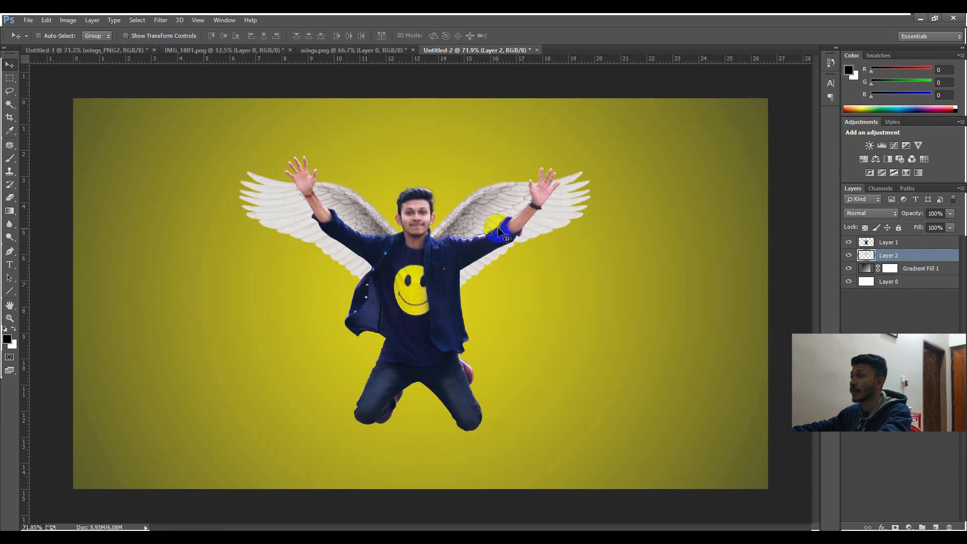
{"action": "scroll", "coordinate": [450, 211], "scroll_direction": "up", "scroll_amount": 1}
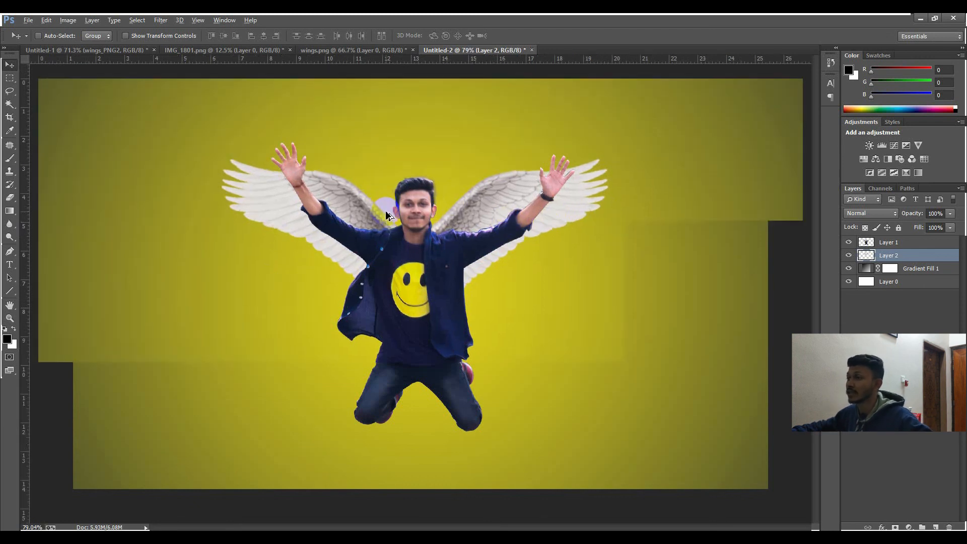
{"action": "scroll", "coordinate": [341, 230], "scroll_direction": "down", "scroll_amount": 1}
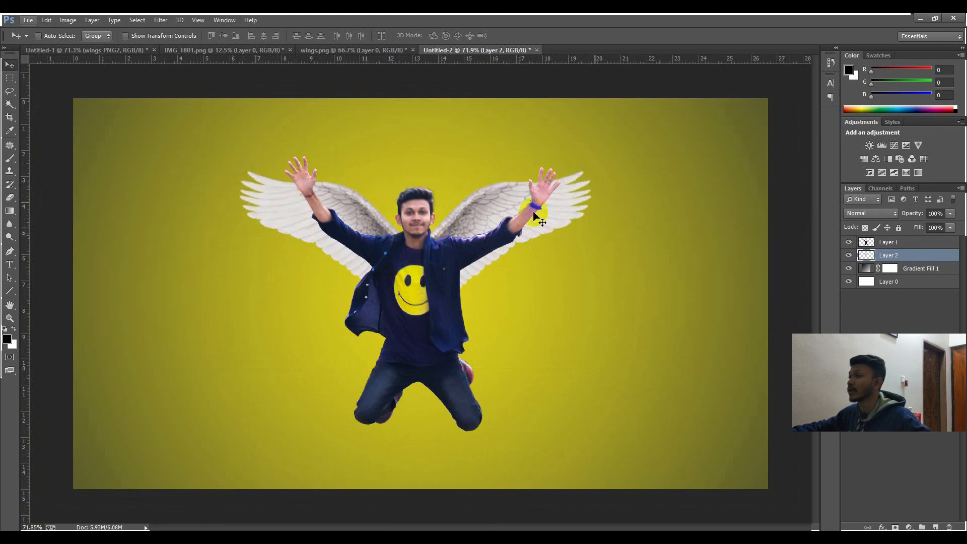
Rename the layer holding the wings as wings.
{"action": "left_click", "coordinate": [932, 258]}
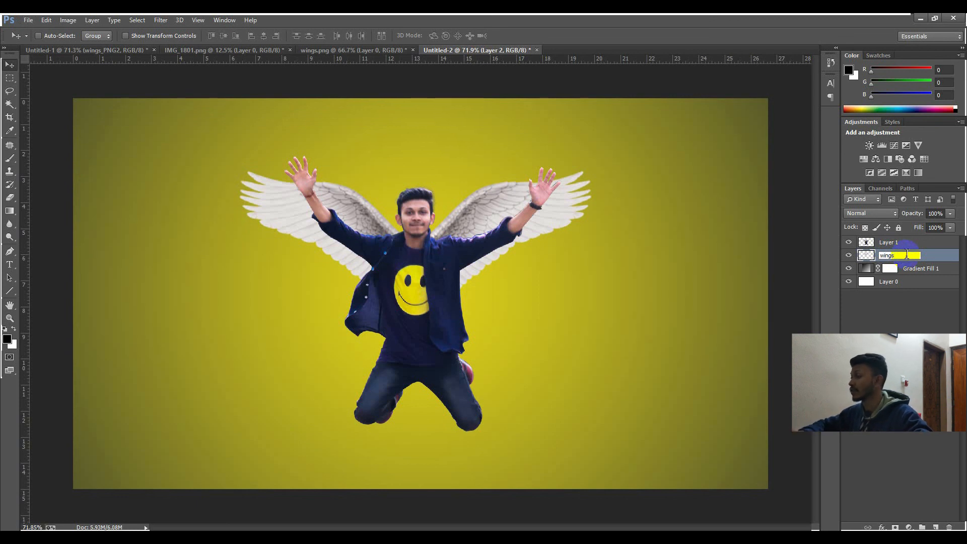
{"action": "key", "text": "Return"}
{"action": "left_click", "coordinate": [904, 317]}
Add a 3 px outside Stroke layer style to the wings layer and open the stroke color for editing.
{"action": "left_click", "coordinate": [943, 260]}
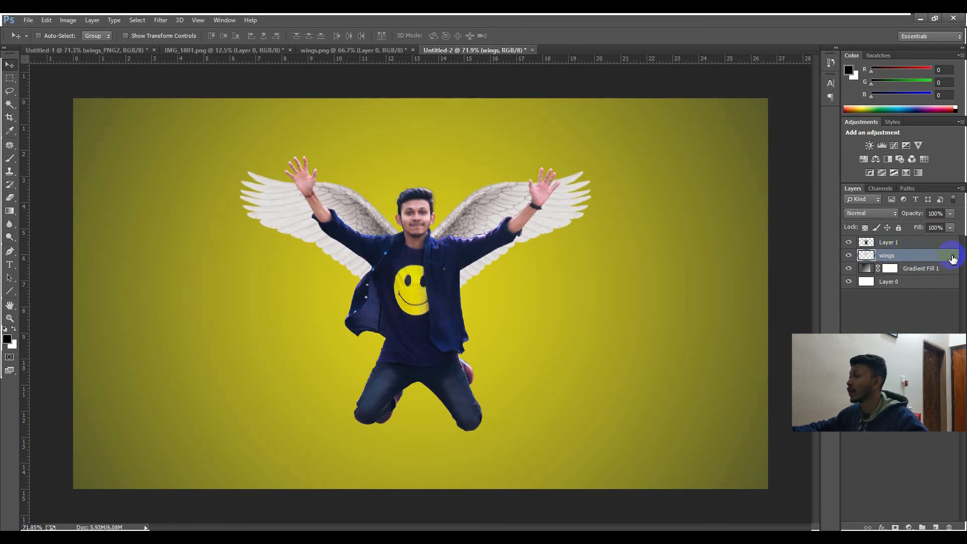
{"action": "double_click", "coordinate": [955, 259]}
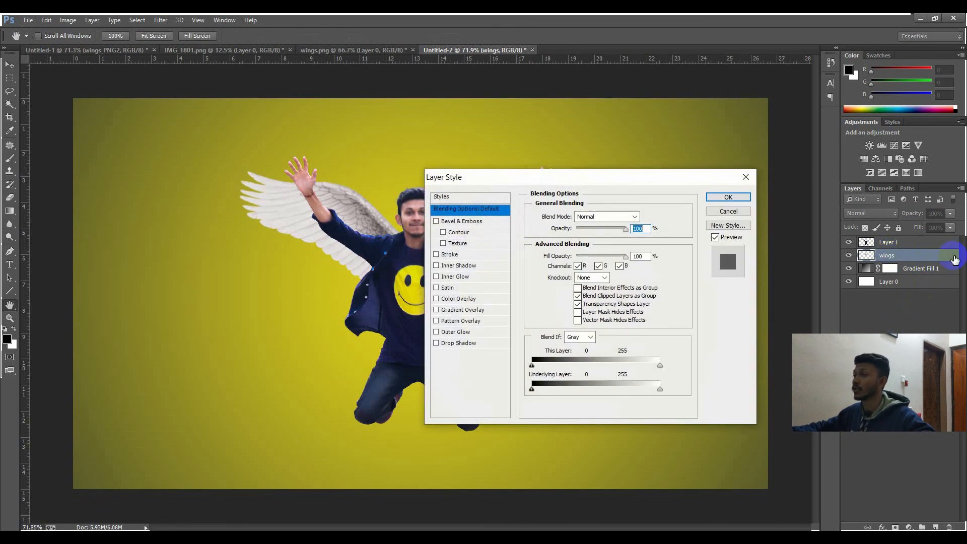
{"action": "mouse_move", "coordinate": [519, 177]}
{"action": "left_mouse_down"}
{"action": "mouse_move", "coordinate": [672, 153]}
{"action": "mouse_move", "coordinate": [645, 147]}
{"action": "left_mouse_up"}
{"action": "left_click", "coordinate": [599, 226]}
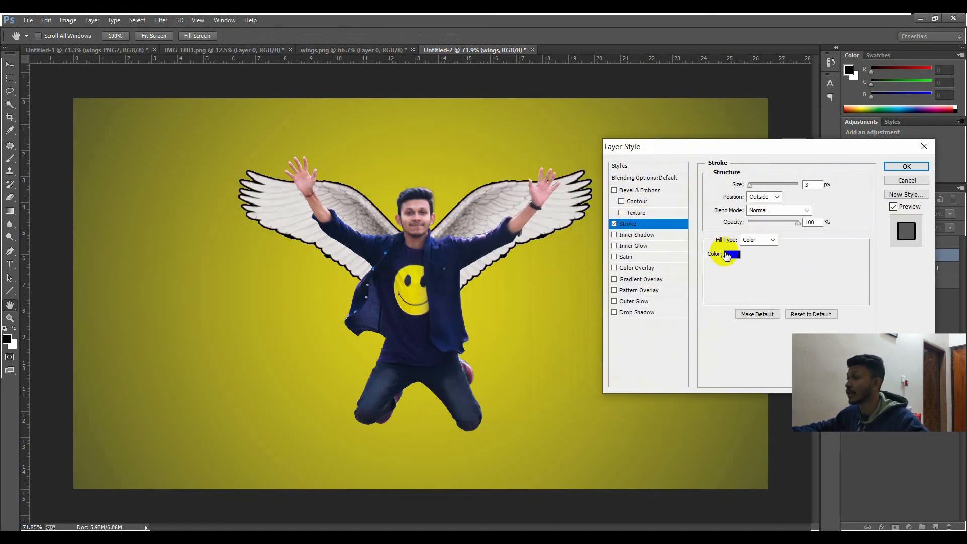
{"action": "left_click", "coordinate": [730, 255]}
Try wing stroke colors c5b91e and 706e28 from the background, e6d500 from the smiley, and the darker shade bcaf0e.
{"action": "left_click", "coordinate": [444, 177]}
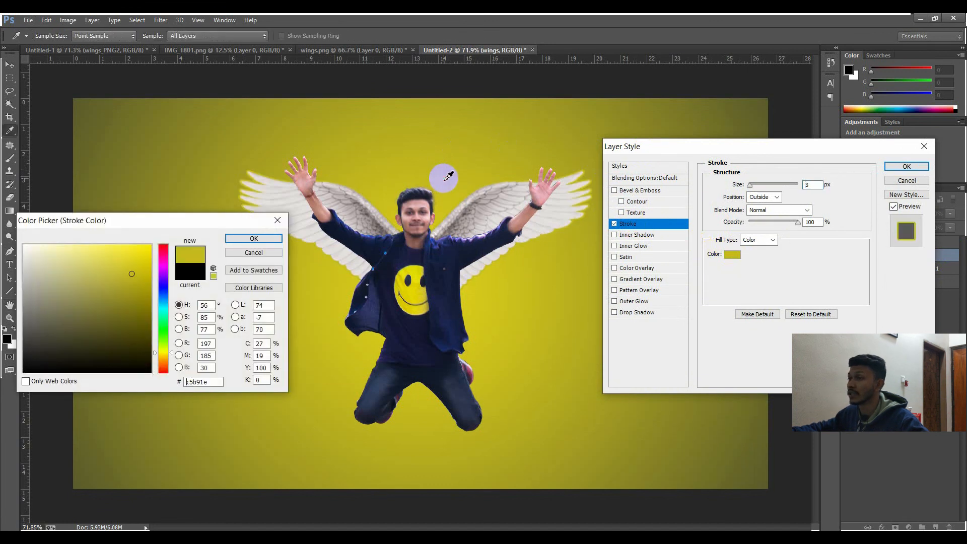
{"action": "left_click", "coordinate": [132, 111]}
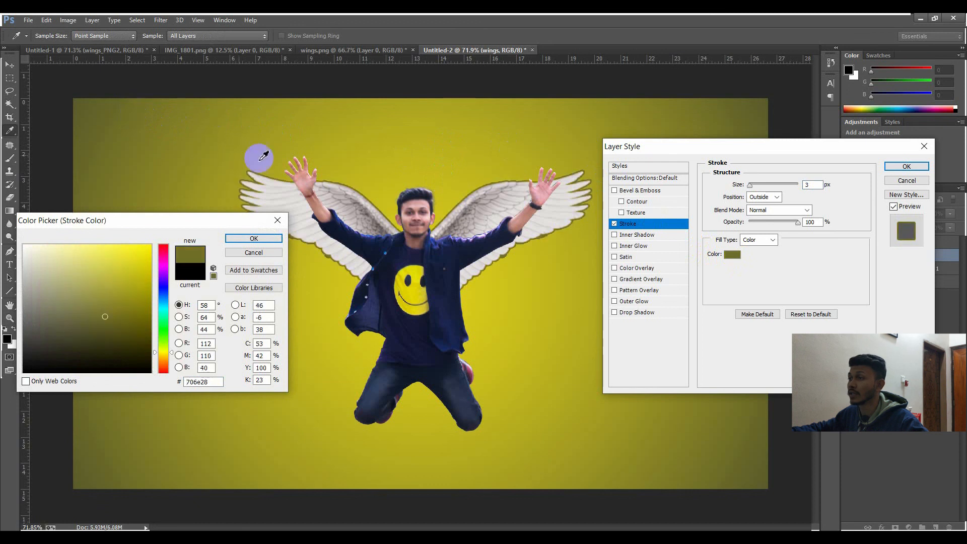
{"action": "left_click", "coordinate": [417, 291]}
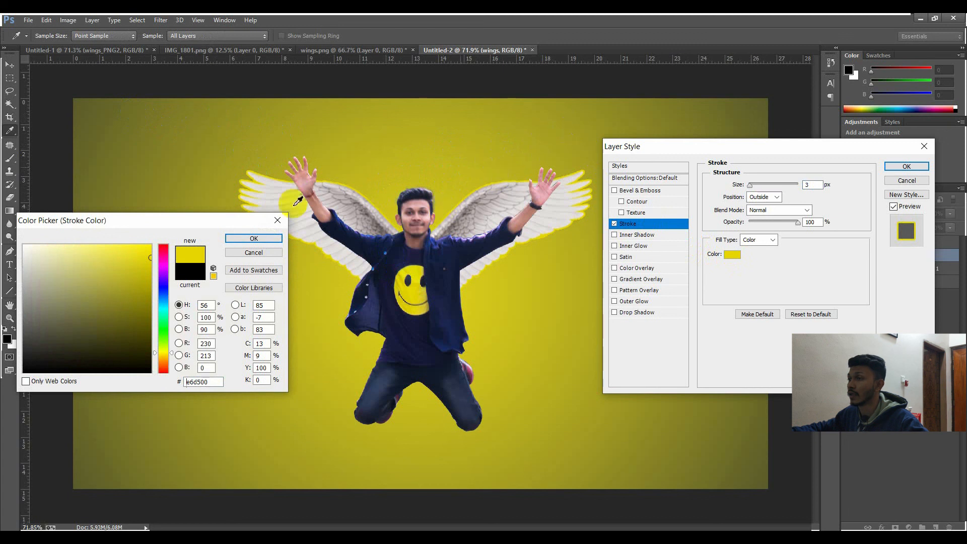
{"action": "left_click_drag", "start_coordinate": [148, 260], "coordinate": [144, 279]}
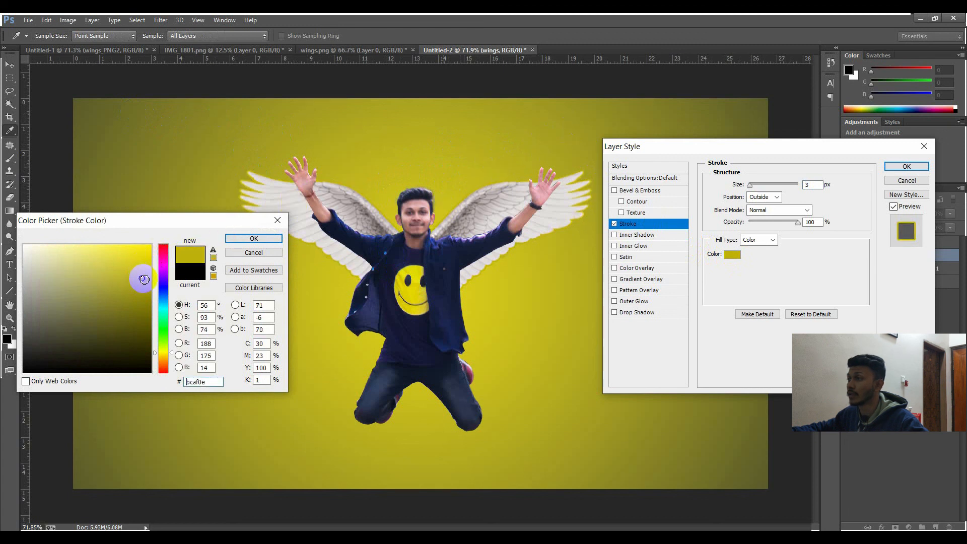
Try stroke color 999223 from the background and smiley yellow adjusted to the shades 9f9308 and ffeb03.
{"action": "left_click", "coordinate": [579, 109]}
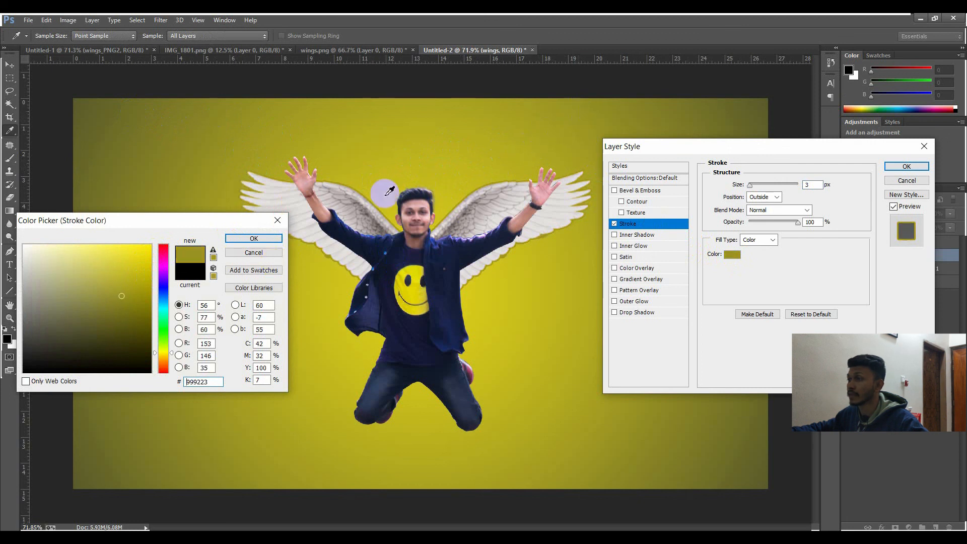
{"action": "left_click", "coordinate": [423, 291]}
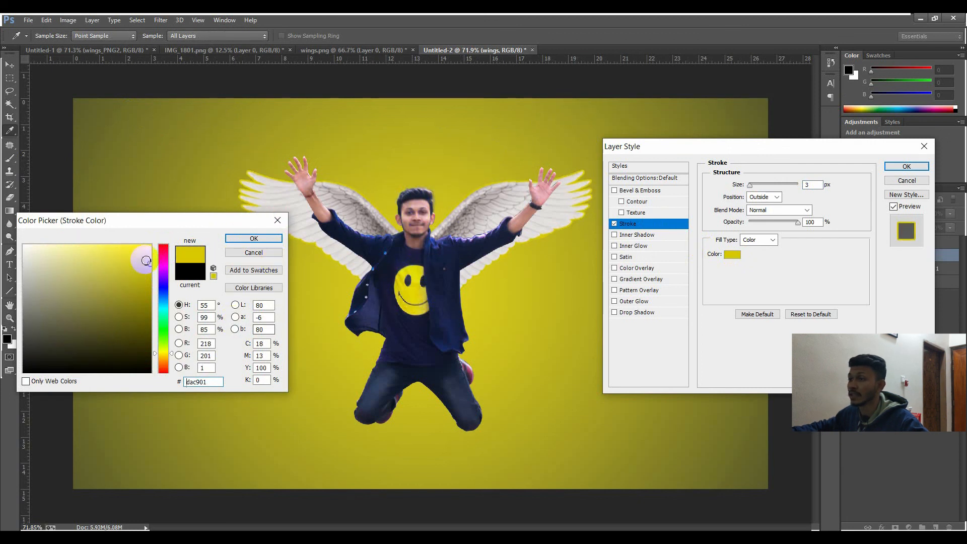
{"action": "left_click_drag", "start_coordinate": [143, 270], "coordinate": [145, 291]}
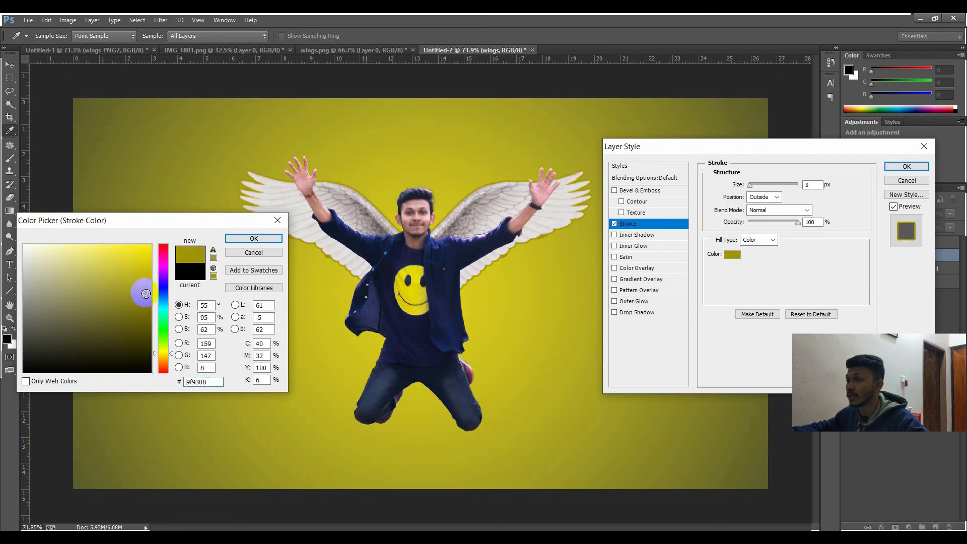
{"action": "left_click_drag", "start_coordinate": [146, 293], "coordinate": [153, 235]}
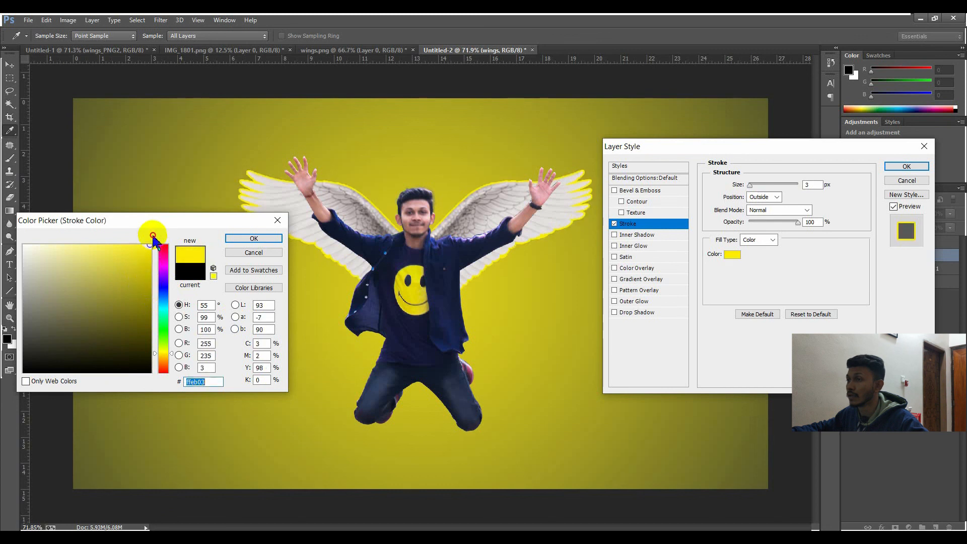
Try background-sampled stroke colors 7a7627, 999223 and c0b51e, plus the adjusted shades a99f16 and d9cd2b.
{"action": "left_click", "coordinate": [143, 132]}
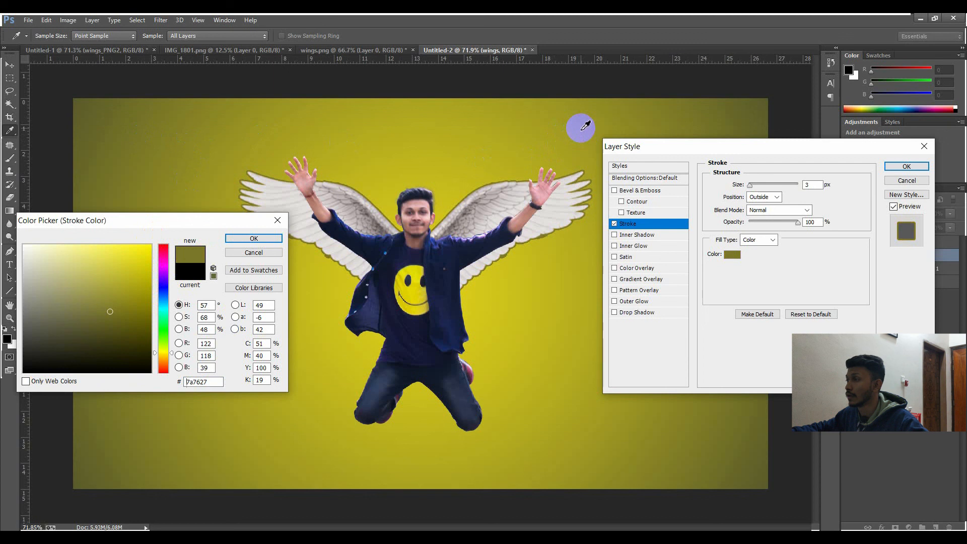
{"action": "left_click", "coordinate": [583, 123]}
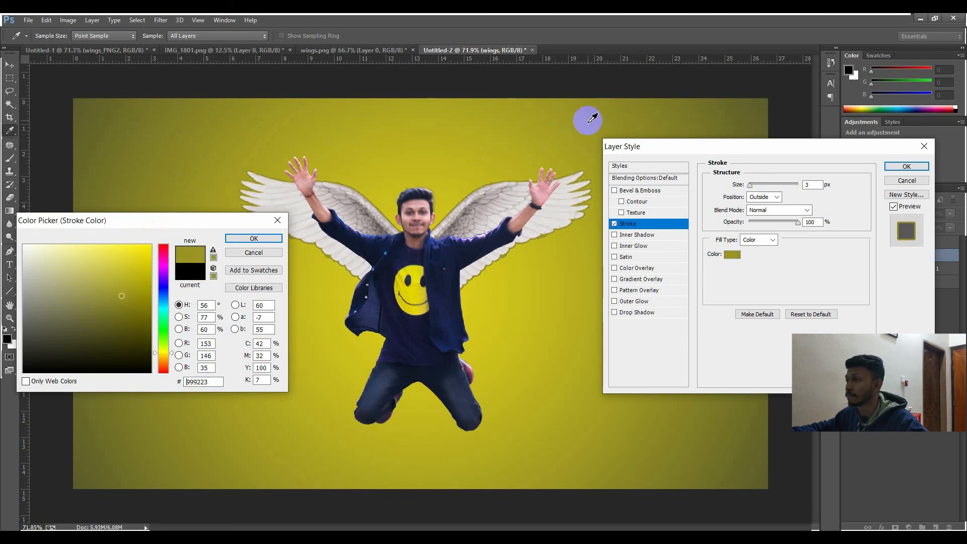
{"action": "left_click_drag", "start_coordinate": [588, 120], "coordinate": [628, 112]}
{"action": "left_click", "coordinate": [495, 139]}
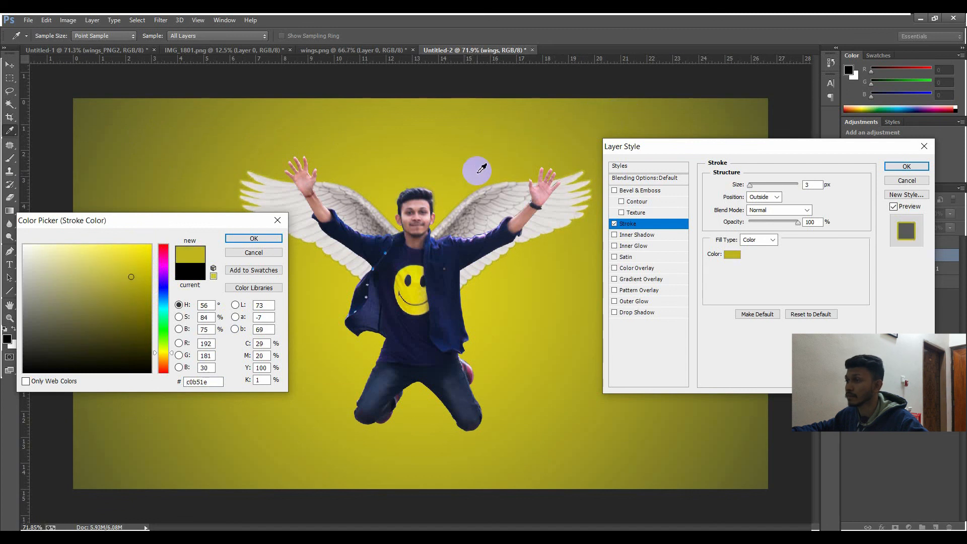
{"action": "left_click", "coordinate": [135, 287]}
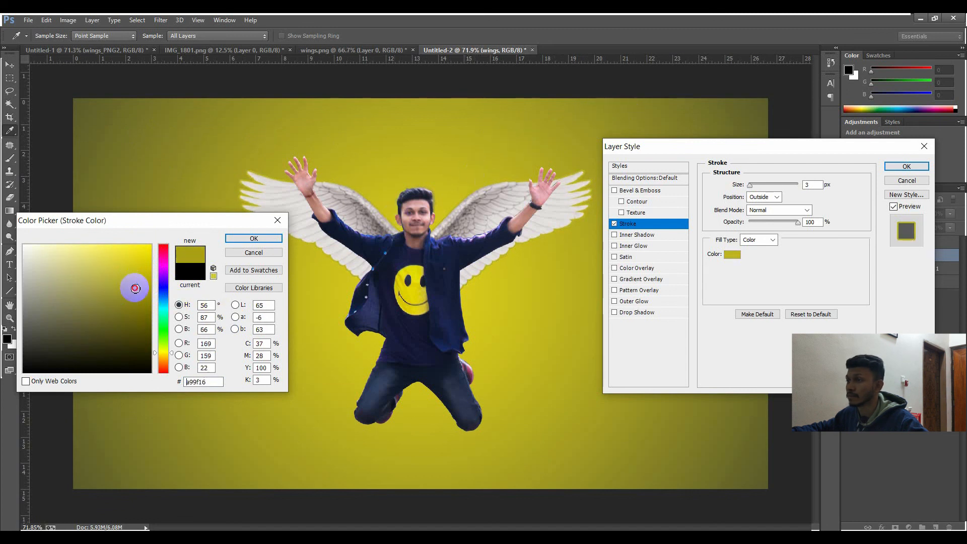
{"action": "left_click_drag", "start_coordinate": [133, 283], "coordinate": [126, 263]}
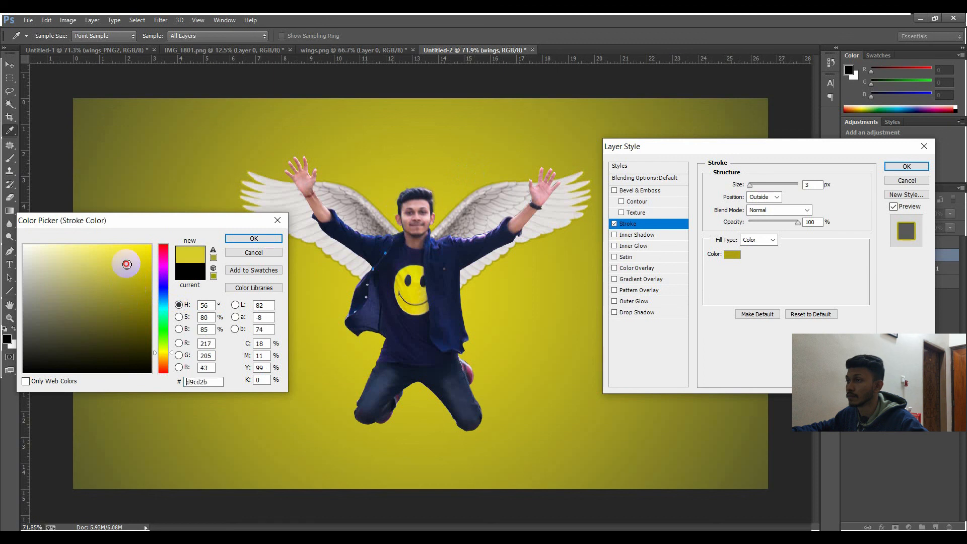
Try the darker yellow bab01f as the wings' stroke color and accept it.
{"action": "mouse_move", "coordinate": [141, 221]}
{"action": "left_mouse_down"}
{"action": "mouse_move", "coordinate": [253, 339]}
{"action": "mouse_move", "coordinate": [233, 309]}
{"action": "left_mouse_up"}
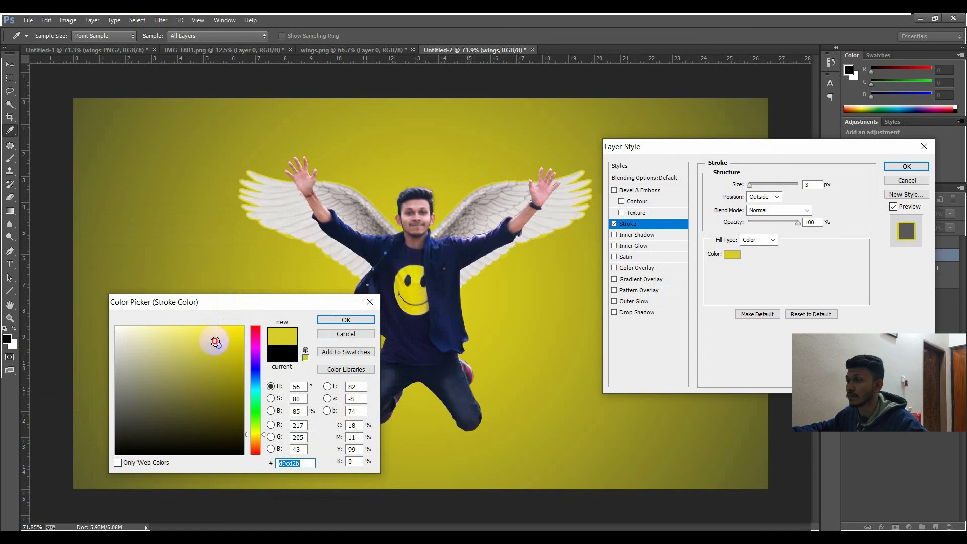
{"action": "mouse_move", "coordinate": [215, 342]}
{"action": "left_mouse_down"}
{"action": "mouse_move", "coordinate": [212, 335]}
{"action": "mouse_move", "coordinate": [237, 358]}
{"action": "mouse_move", "coordinate": [227, 362]}
{"action": "left_mouse_up"}
{"action": "left_click", "coordinate": [403, 301]}
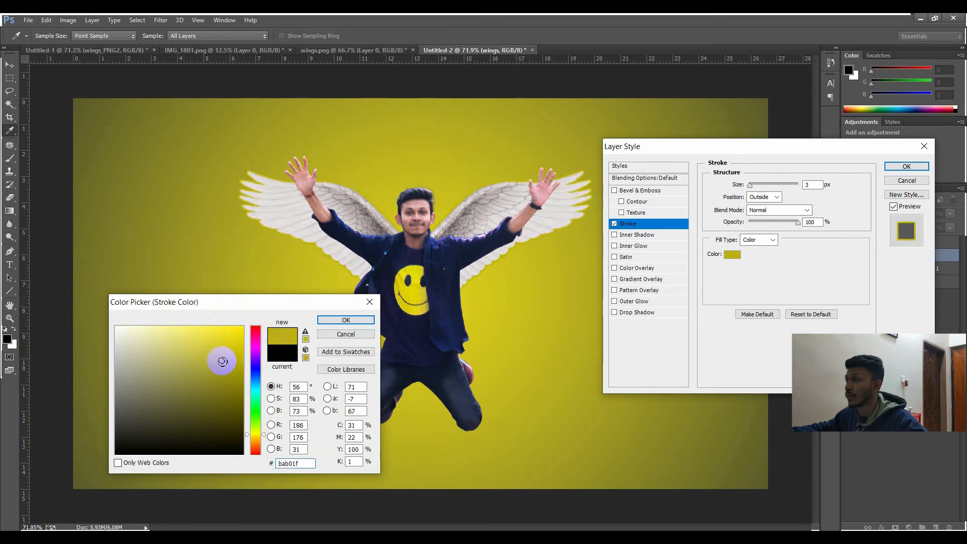
{"action": "left_click_drag", "start_coordinate": [249, 304], "coordinate": [185, 246]}
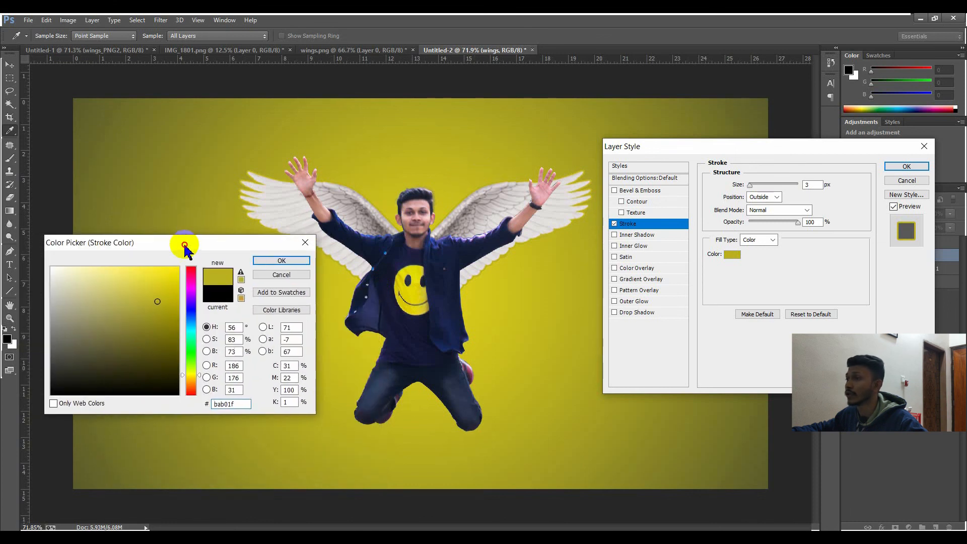
{"action": "left_click", "coordinate": [280, 260]}
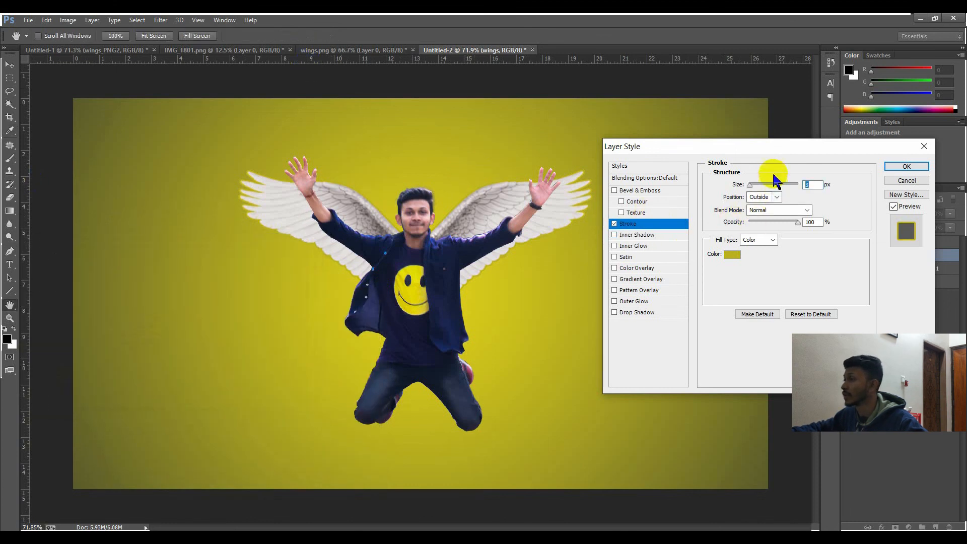
Set the wings' stroke size to 5 px and its color to cfc213, apply the style and collapse the layer's effects list.
{"action": "type", "text": "5"}
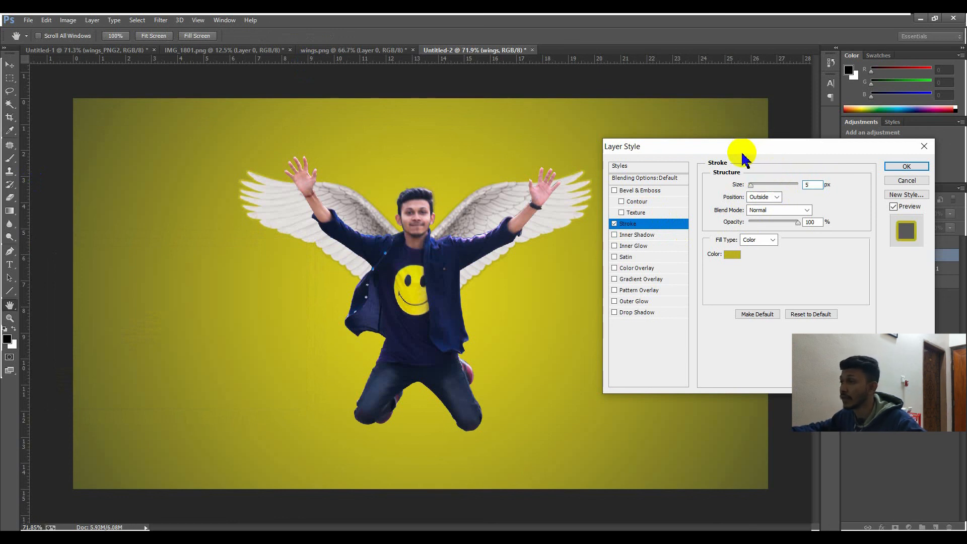
{"action": "left_click", "coordinate": [734, 256]}
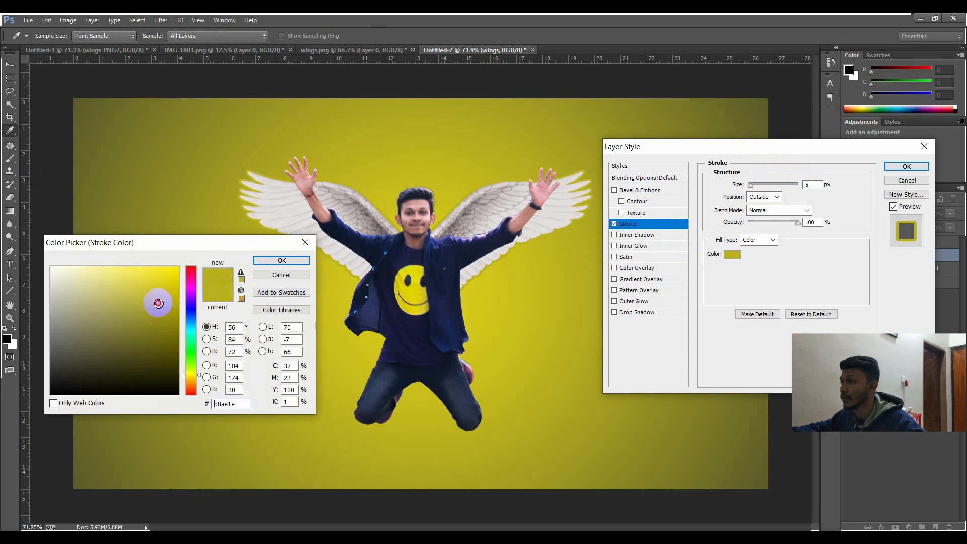
{"action": "left_click_drag", "start_coordinate": [159, 308], "coordinate": [168, 292]}
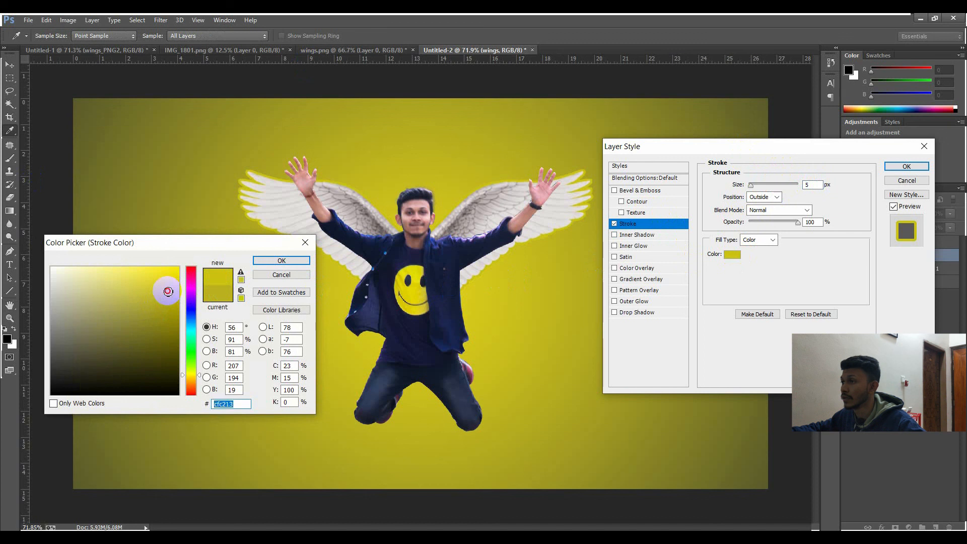
{"action": "left_click", "coordinate": [281, 260]}
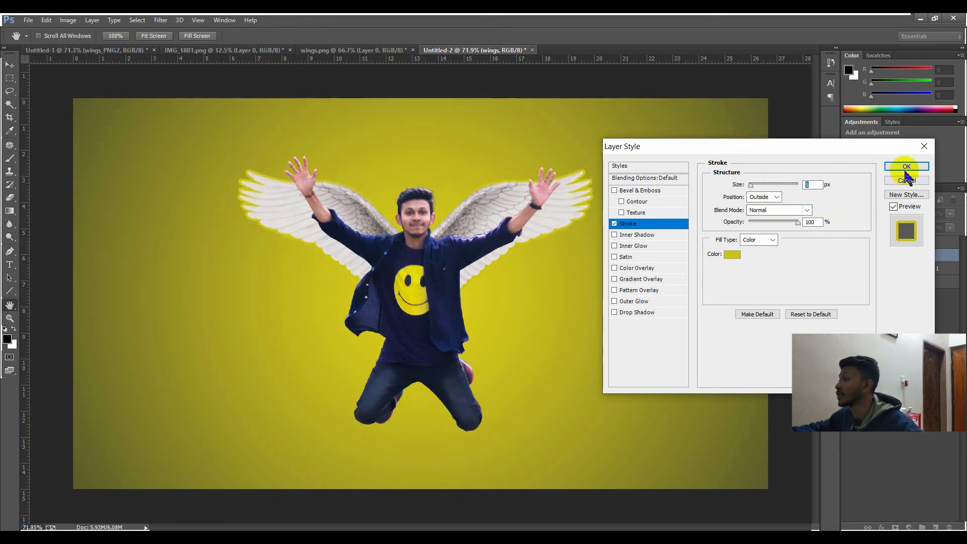
{"action": "left_click", "coordinate": [906, 167]}
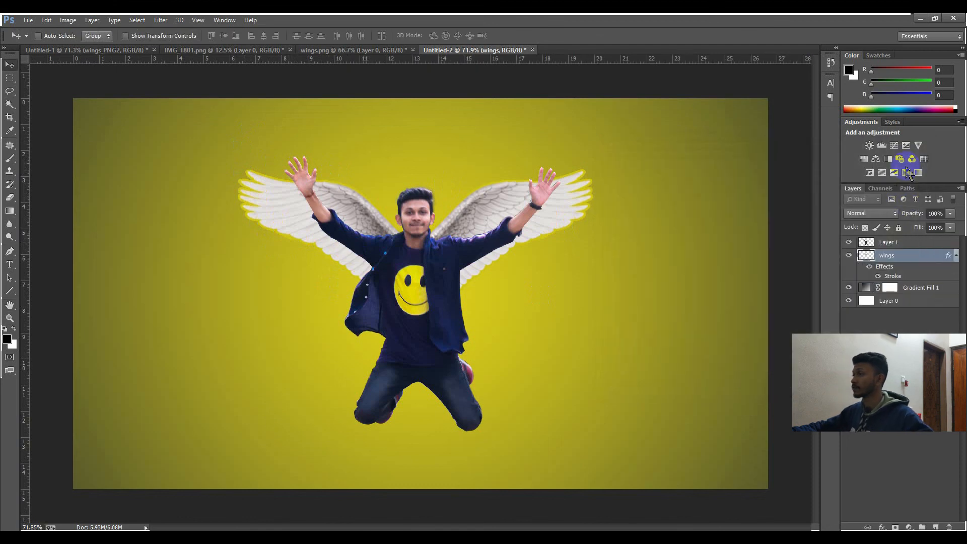
{"action": "left_click", "coordinate": [955, 255]}
Scale Layer 1 and the wings layer together to about 88%, move them slightly down and left, and deselect both layers.
{"action": "scroll", "coordinate": [325, 220], "scroll_direction": "down", "scroll_amount": 2}
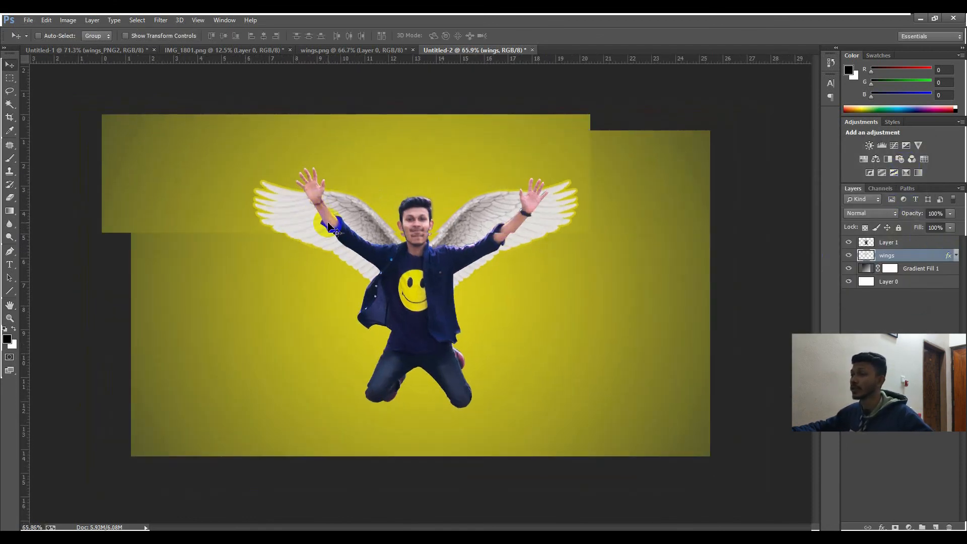
{"action": "scroll", "coordinate": [328, 224], "scroll_direction": "down", "scroll_amount": 1}
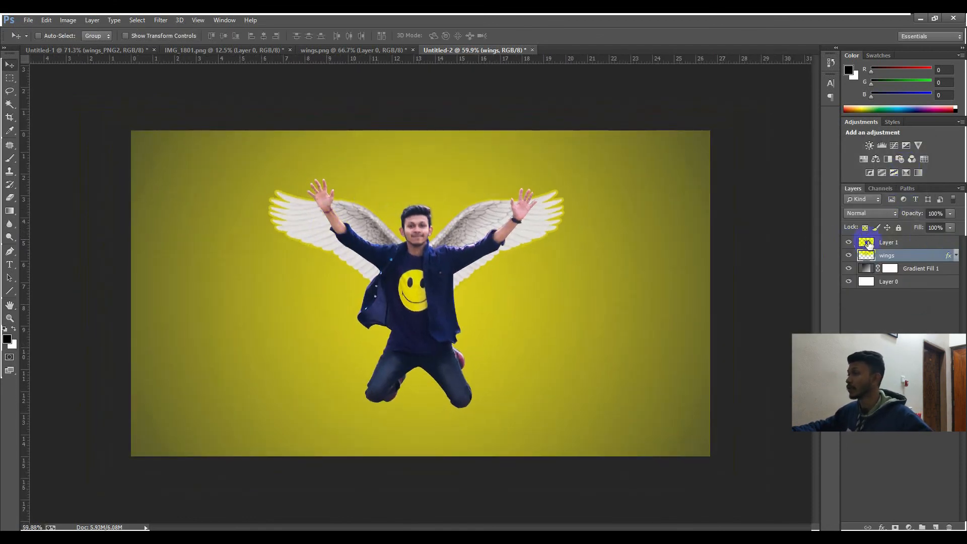
{"action": "left_click", "coordinate": [894, 245], "text": "shift"}
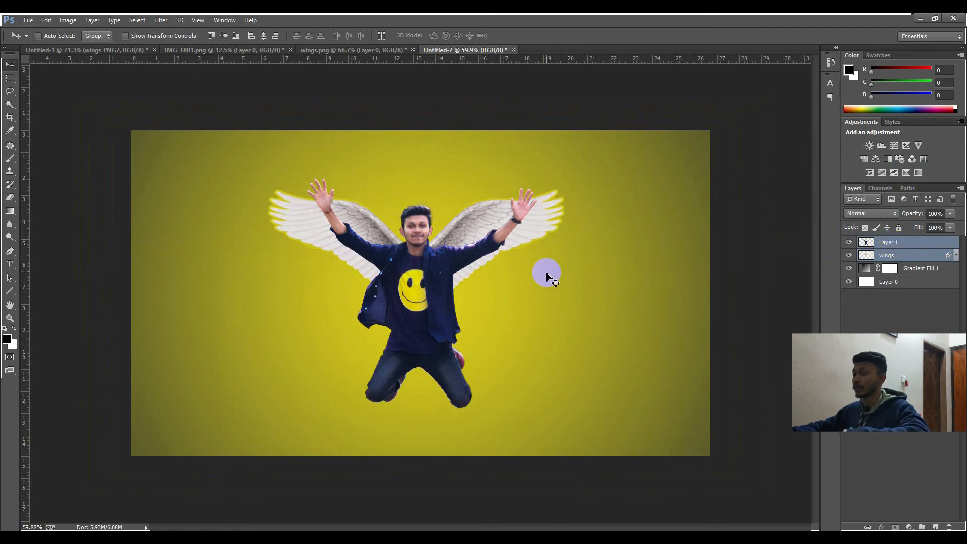
{"action": "key", "text": "ctrl+t"}
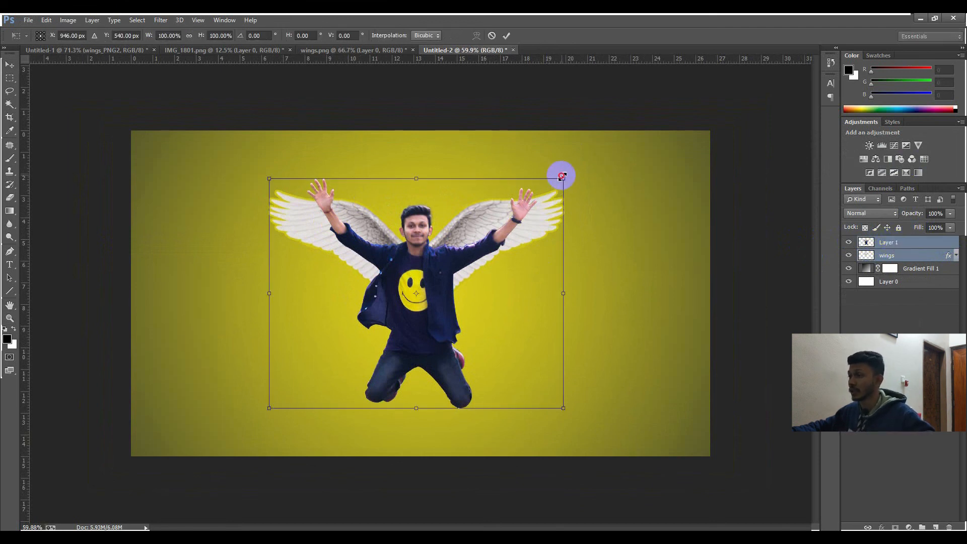
{"action": "left_click_drag", "start_coordinate": [562, 176], "coordinate": [545, 192]}
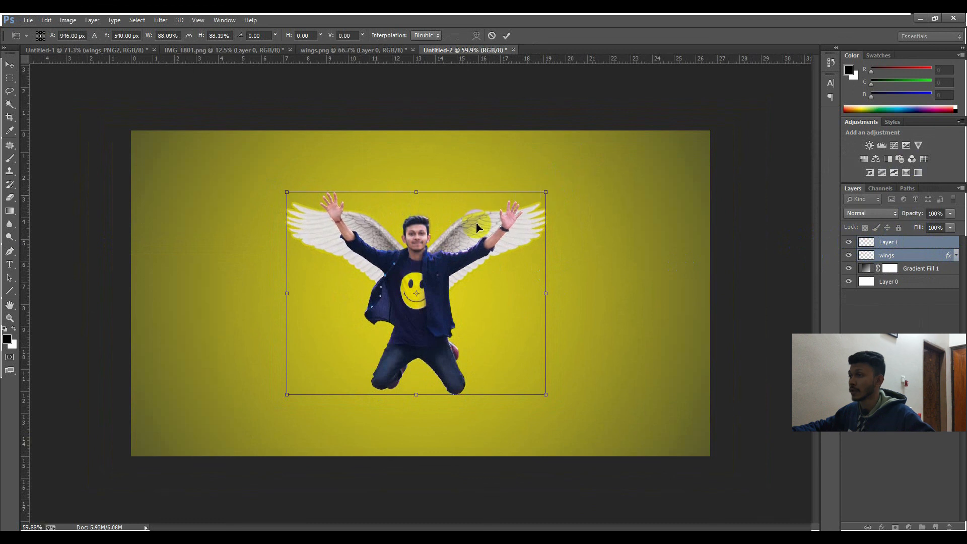
{"action": "left_click_drag", "start_coordinate": [417, 263], "coordinate": [415, 277]}
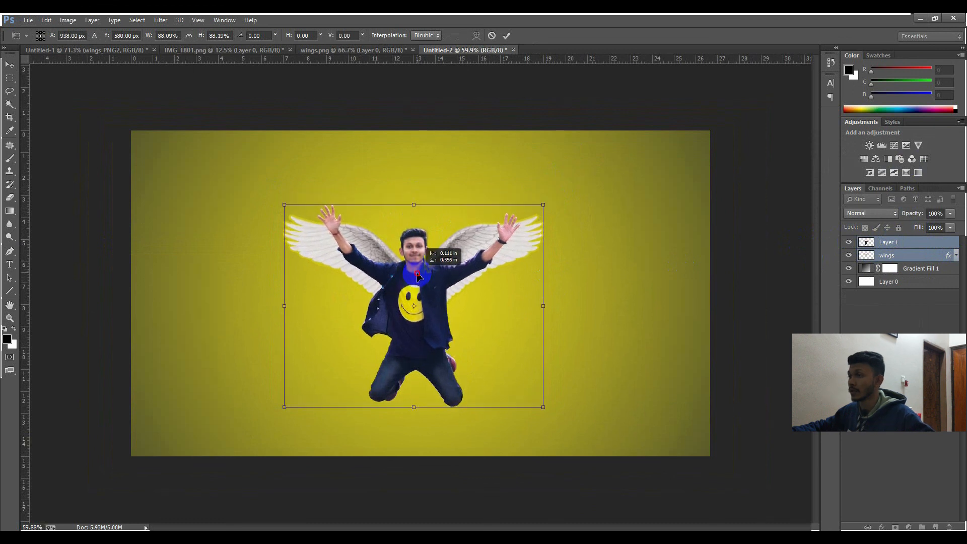
{"action": "left_click", "coordinate": [508, 36]}
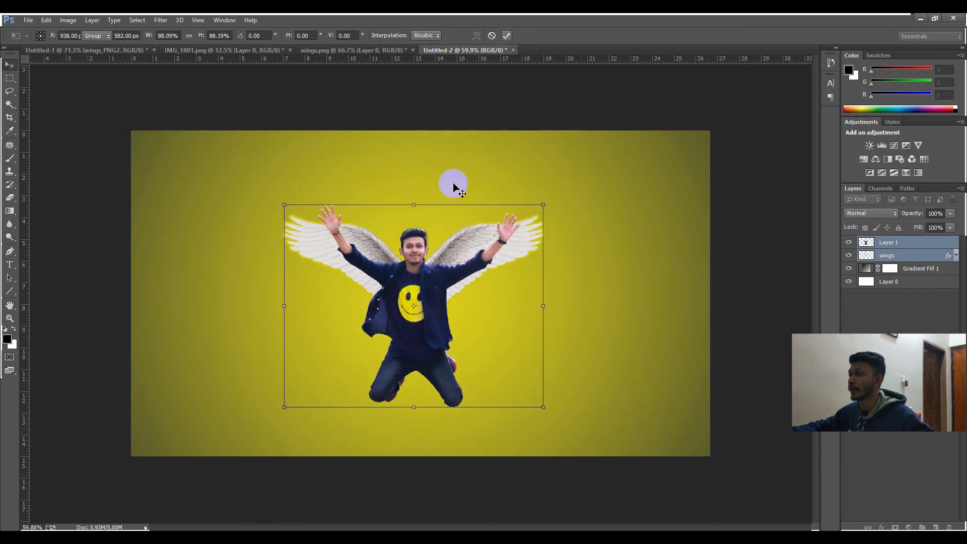
{"action": "key", "text": "ctrl+0"}
{"action": "left_click", "coordinate": [884, 335]}
{"action": "scroll", "coordinate": [627, 279], "scroll_direction": "down", "scroll_amount": 2}
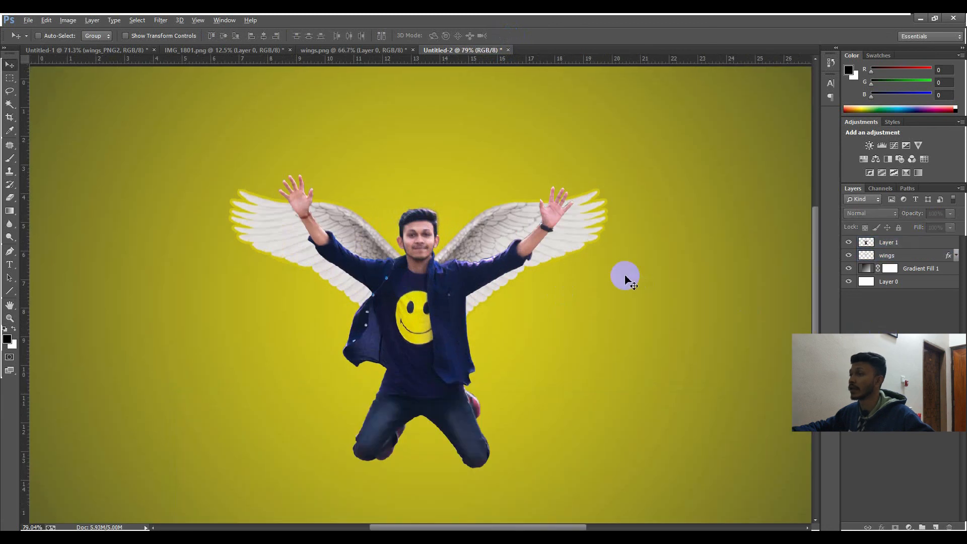
Open the Camera Raw Filter on Layer 1 and set Exposure to -0.55 and Temperature to +17.
{"action": "left_click", "coordinate": [882, 244]}
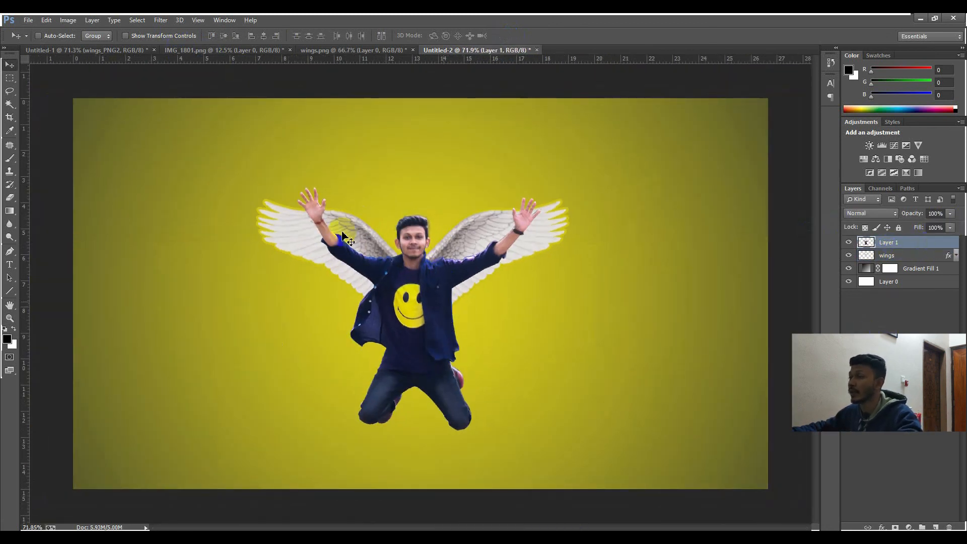
{"action": "left_click", "coordinate": [162, 25]}
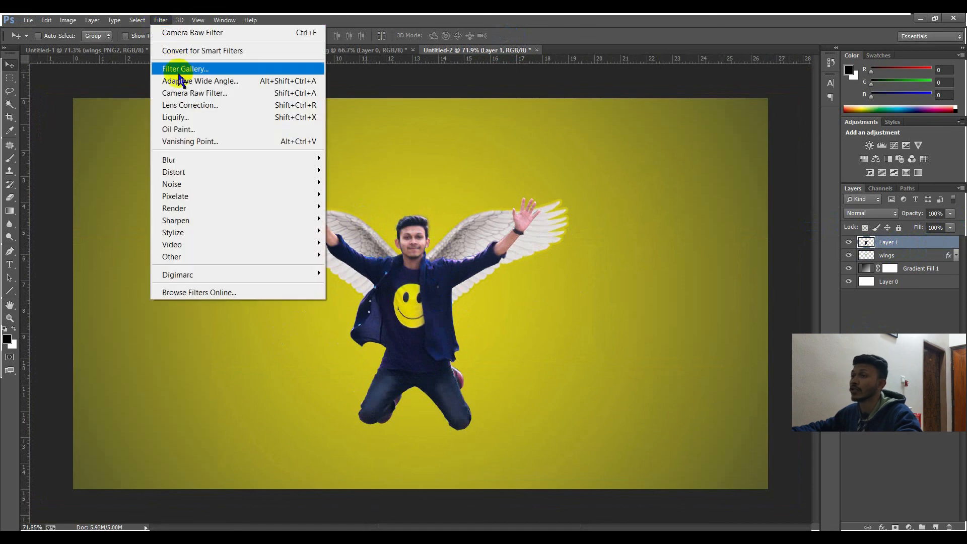
{"action": "left_click", "coordinate": [209, 92]}
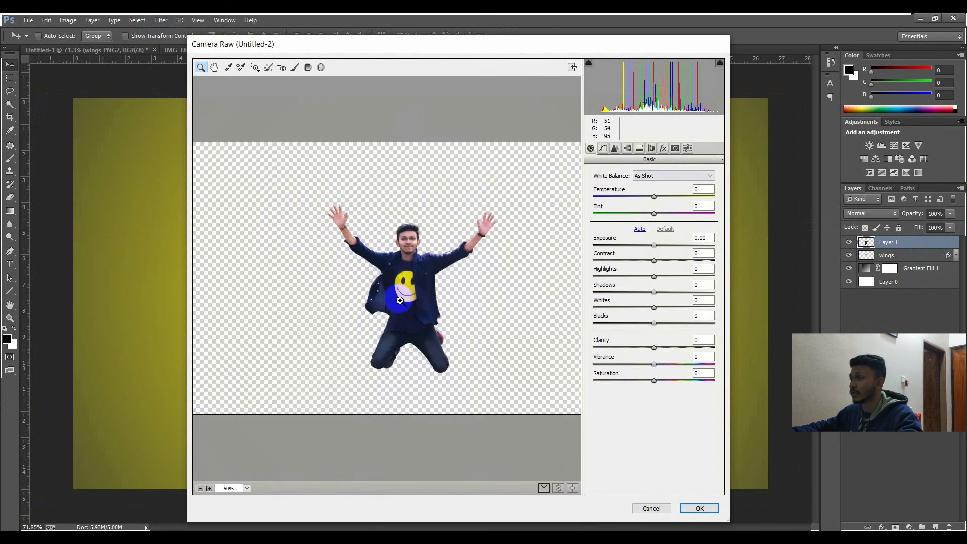
{"action": "left_click", "coordinate": [400, 301]}
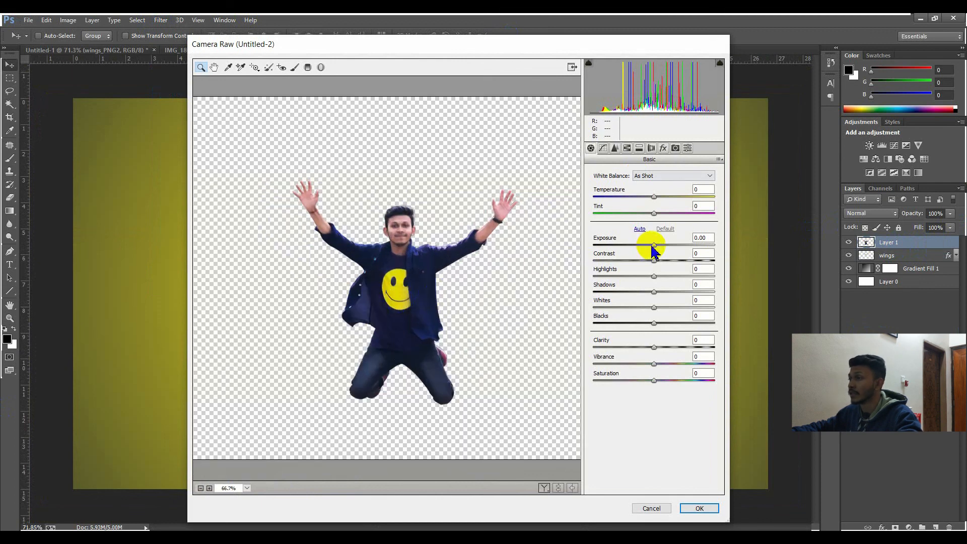
{"action": "left_click_drag", "start_coordinate": [652, 246], "coordinate": [645, 246]}
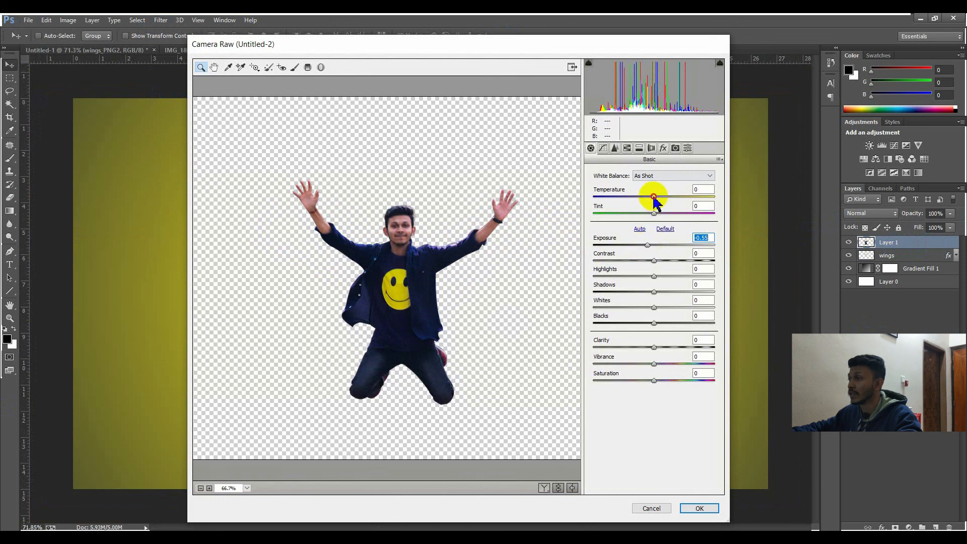
{"action": "left_click_drag", "start_coordinate": [653, 196], "coordinate": [664, 201]}
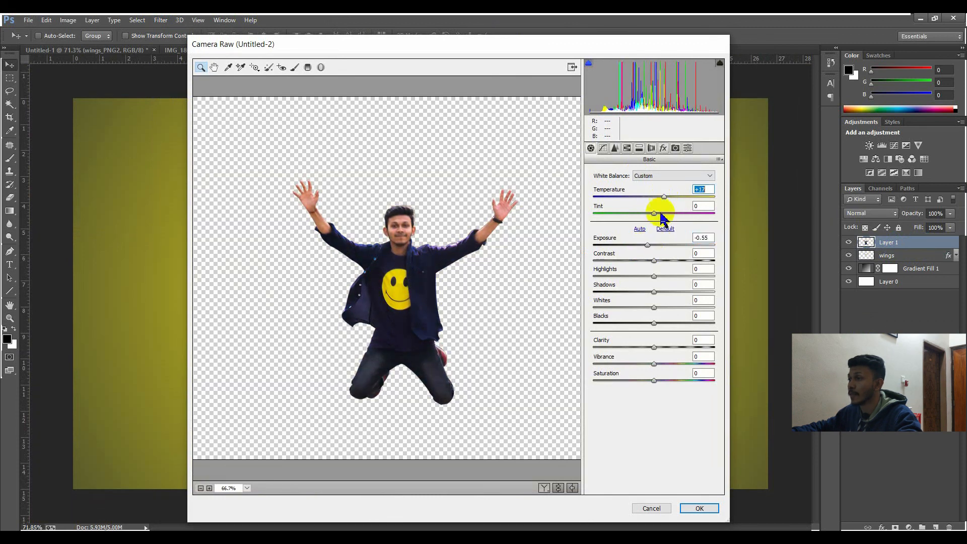
Set the man's Contrast to +37, Highlights to +48 and Shadows to -46 in Camera Raw.
{"action": "left_click_drag", "start_coordinate": [655, 261], "coordinate": [677, 261]}
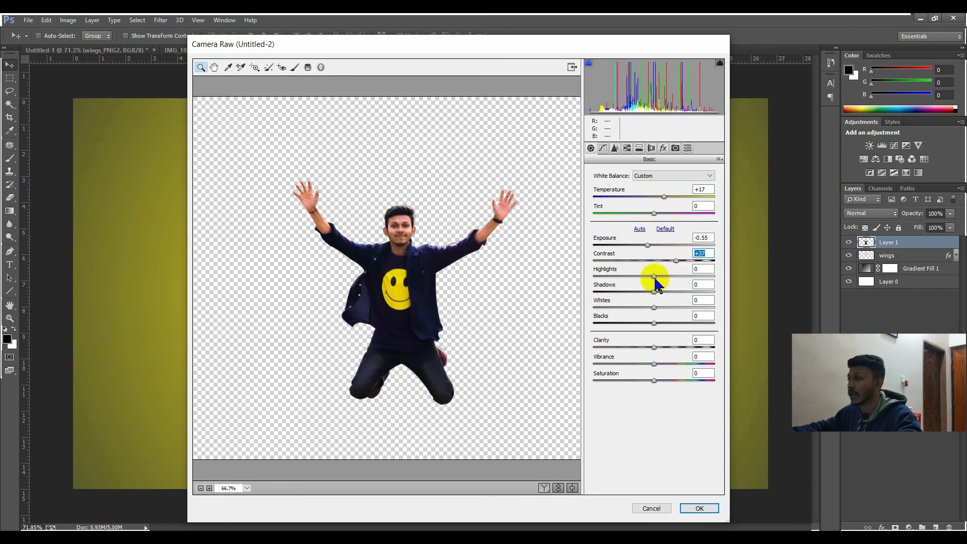
{"action": "left_click_drag", "start_coordinate": [654, 278], "coordinate": [684, 280]}
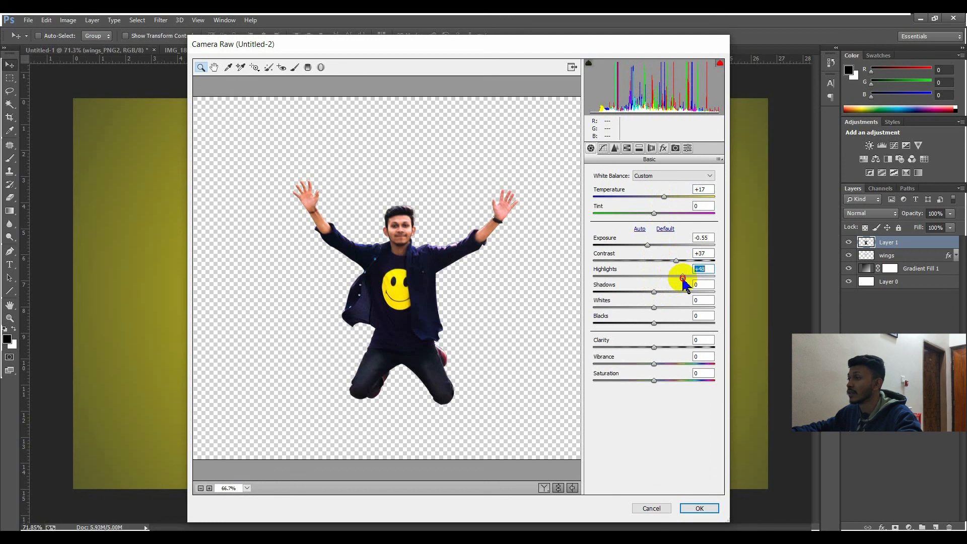
{"action": "left_click_drag", "start_coordinate": [654, 291], "coordinate": [626, 293]}
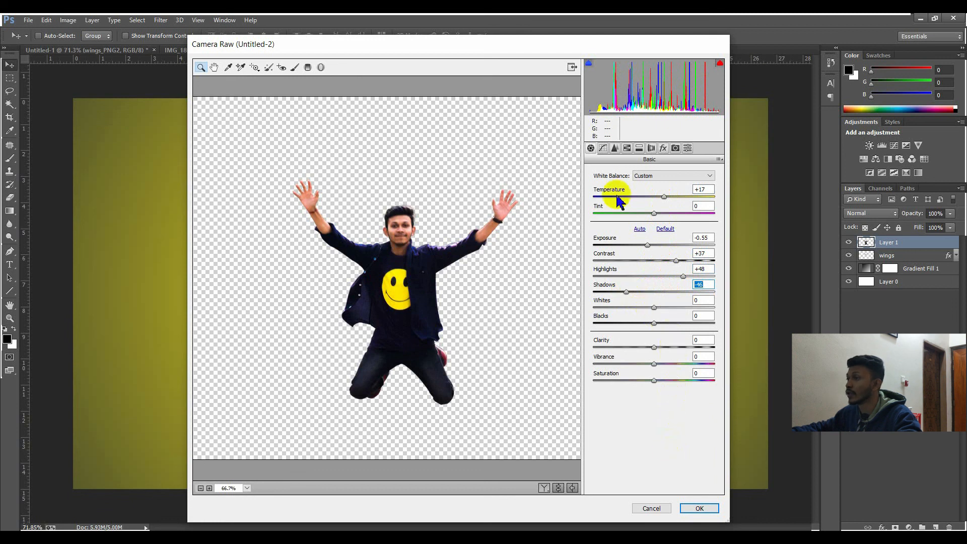
Raise the Luminance noise reduction to smooth the man and apply the Camera Raw Filter.
{"action": "left_click", "coordinate": [615, 149]}
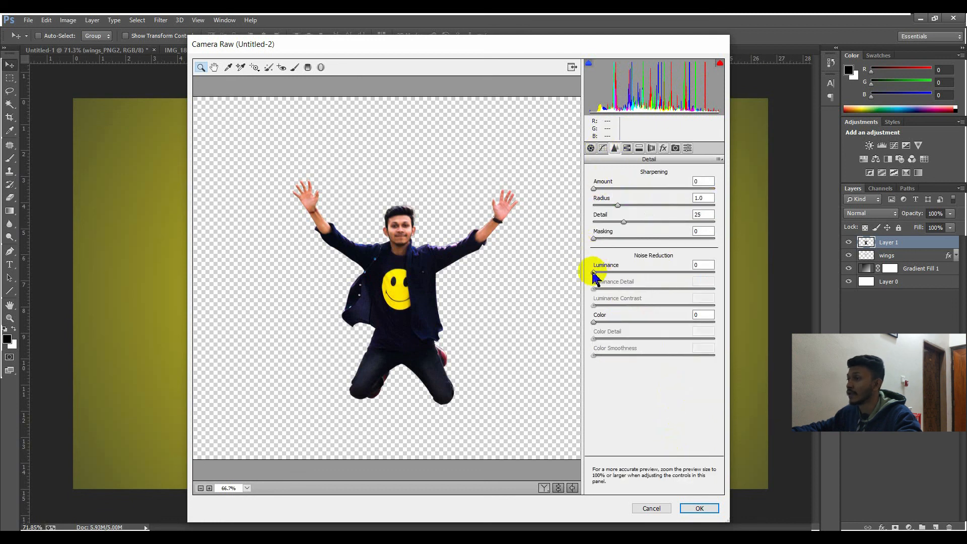
{"action": "left_click_drag", "start_coordinate": [595, 273], "coordinate": [628, 274]}
{"action": "left_click", "coordinate": [700, 508]}
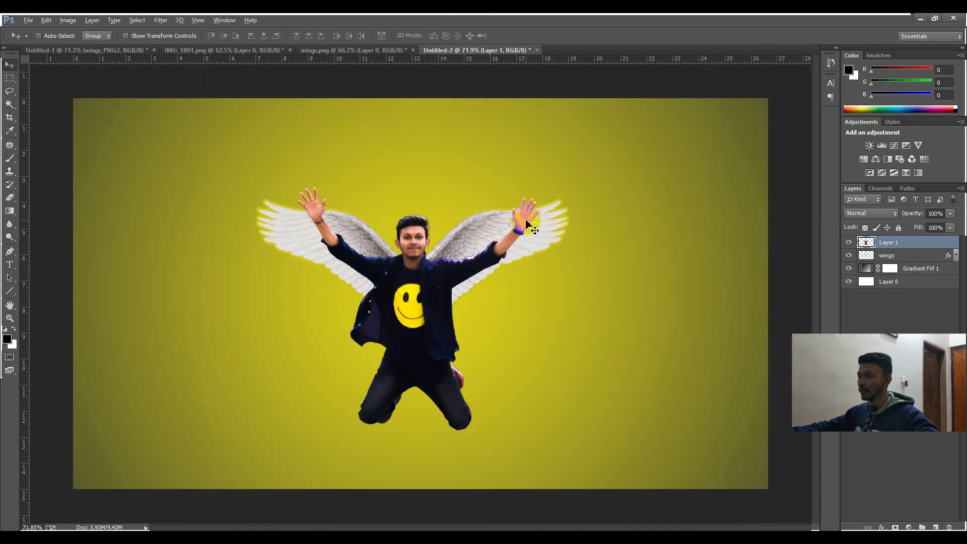
Examine the filtered man and stroked wings against the yellow background at different magnifications.
{"action": "scroll", "coordinate": [525, 221], "scroll_direction": "down", "scroll_amount": 5}
{"action": "scroll", "coordinate": [380, 248], "scroll_direction": "up", "scroll_amount": 4}
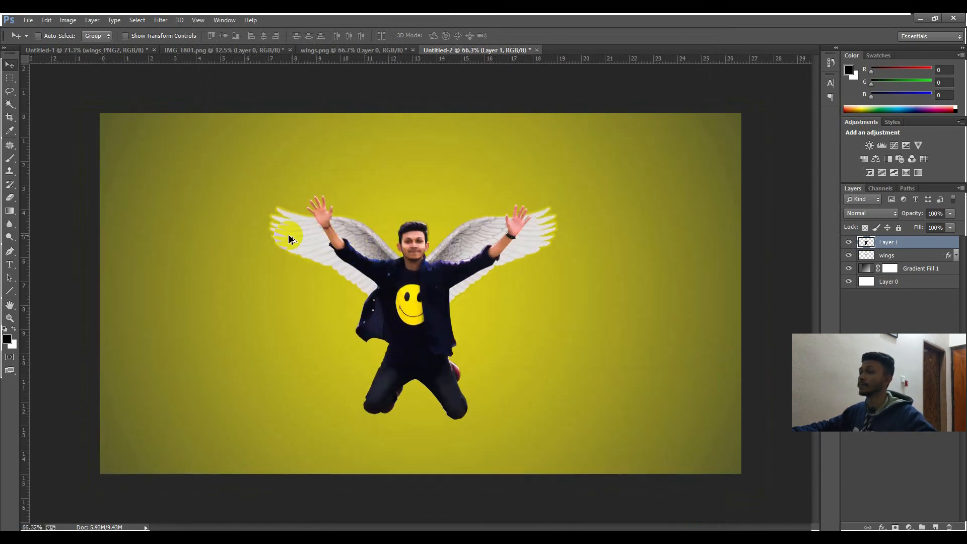
{"action": "scroll", "coordinate": [291, 239], "scroll_direction": "up", "scroll_amount": 2}
{"action": "scroll", "coordinate": [449, 209], "scroll_direction": "down", "scroll_amount": 3}
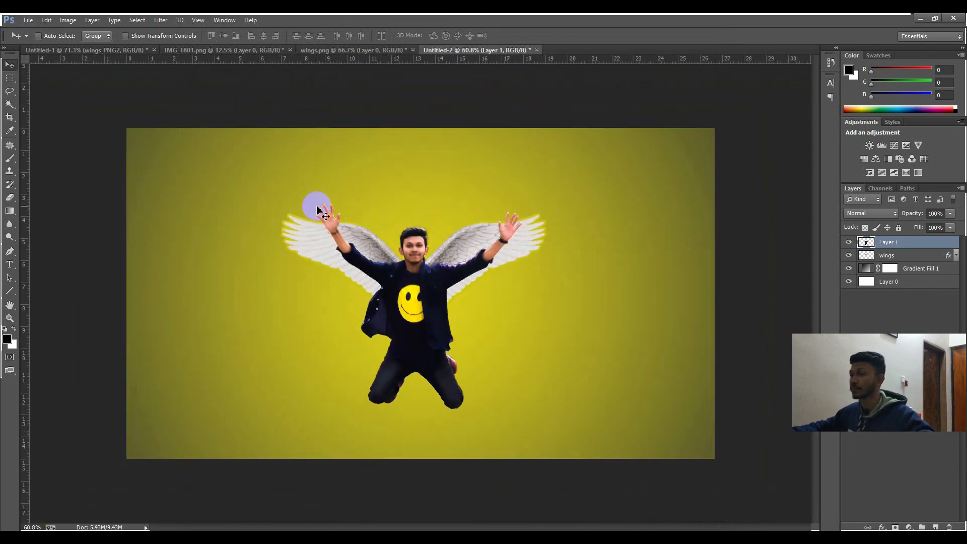
{"action": "scroll", "coordinate": [317, 207], "scroll_direction": "up", "scroll_amount": 1}
{"action": "scroll", "coordinate": [252, 197], "scroll_direction": "up", "scroll_amount": 1}
{"action": "scroll", "coordinate": [336, 191], "scroll_direction": "down", "scroll_amount": 1}
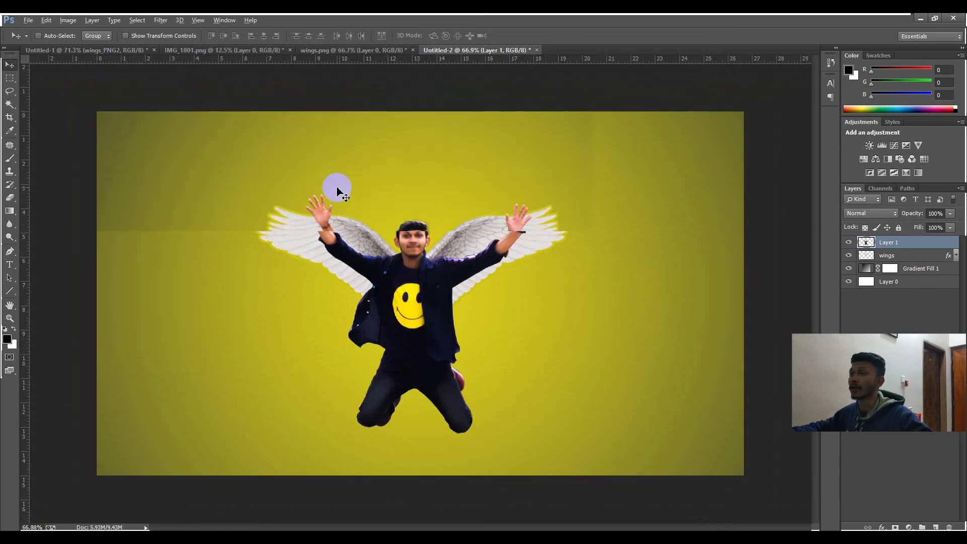
{"action": "scroll", "coordinate": [223, 188], "scroll_direction": "up", "scroll_amount": 1}
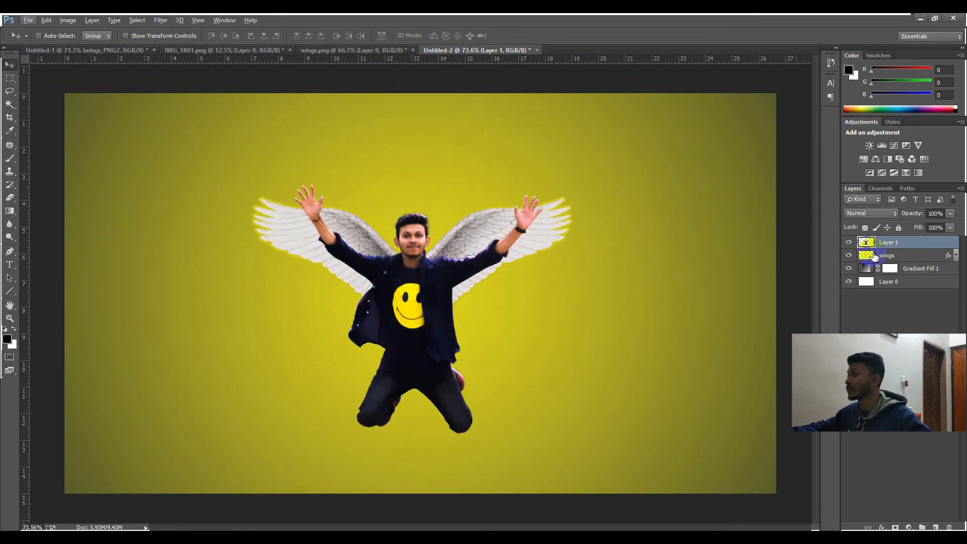
Nudge Layer 1 and the wings layer together slightly down to place the figure nearer the canvas's vertical centre.
{"action": "left_click", "coordinate": [895, 257], "text": "shift"}
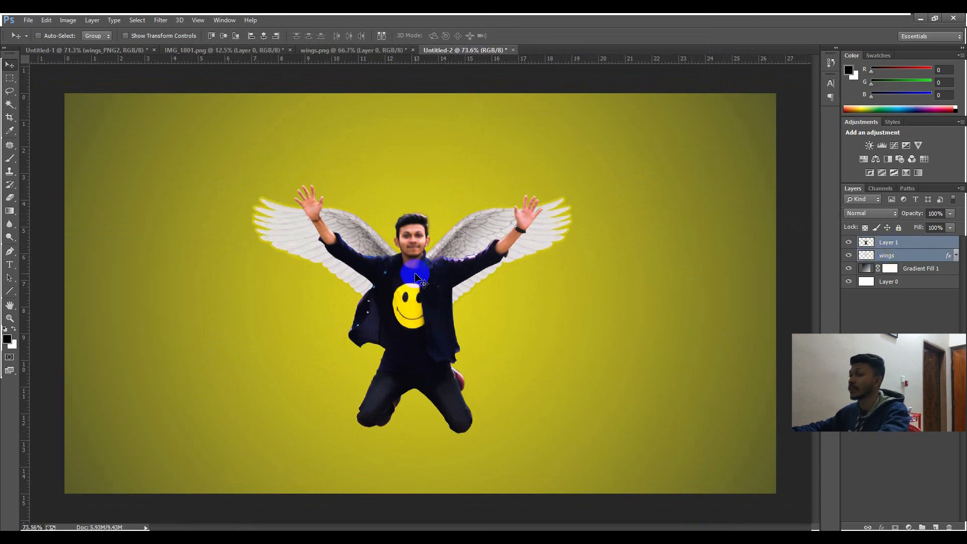
{"action": "key", "text": "Down"}
{"action": "key", "text": "Down"}
{"action": "key", "text": "Down"}
{"action": "key", "text": "Down"}
{"action": "key", "text": "Down"}
{"action": "key", "text": "Down"}
{"action": "key", "text": "Down"}
{"action": "key", "text": "Down"}
{"action": "key", "text": "Down"}
{"action": "key", "text": "Down"}
{"action": "key", "text": "Down"}
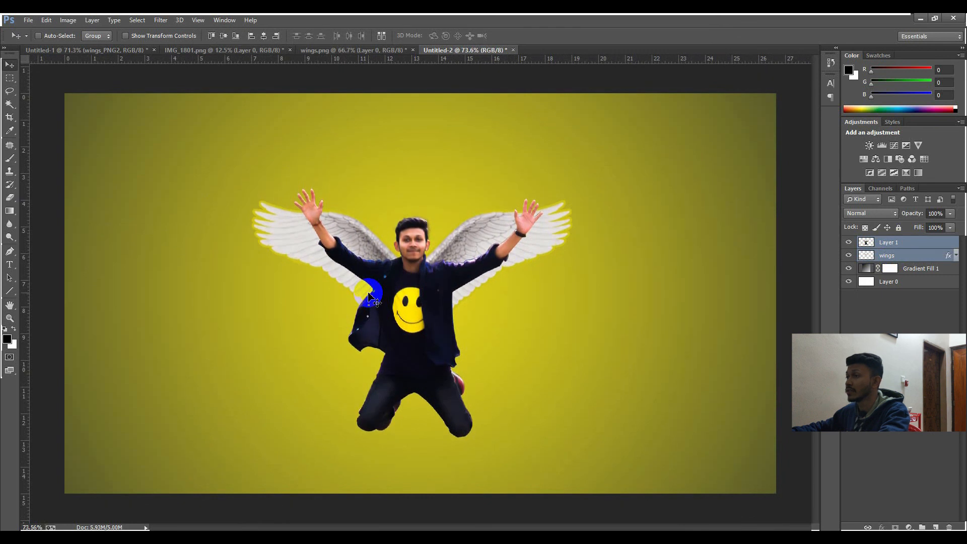
{"action": "key", "text": "Down"}
{"action": "key", "text": "Down"}
{"action": "key", "text": "Down"}
{"action": "key", "text": "Down"}
{"action": "key", "text": "Down"}
{"action": "key", "text": "Down"}
{"action": "key", "text": "Down"}
{"action": "key", "text": "Down"}
{"action": "key", "text": "Down"}
{"action": "key", "text": "Down"}
{"action": "key", "text": "Down"}
{"action": "key", "text": "Down"}
{"action": "key", "text": "Down"}
{"action": "key", "text": "Down"}
{"action": "key", "text": "Down"}
{"action": "key", "text": "Down"}
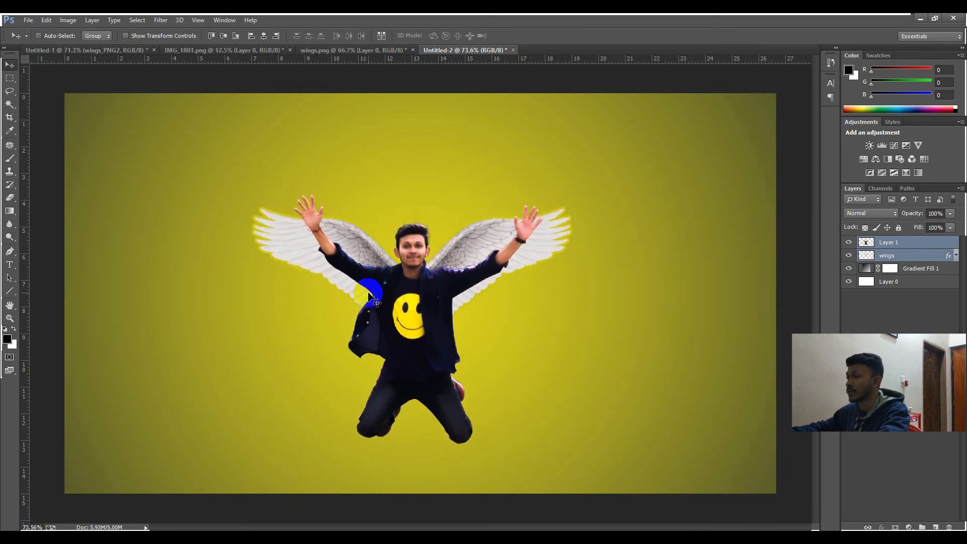
Nudge the man and wings slightly further down and deselect both layers.
{"action": "key", "text": "Down"}
{"action": "key", "text": "Down"}
{"action": "key", "text": "Down"}
{"action": "key", "text": "Down"}
{"action": "key", "text": "Down"}
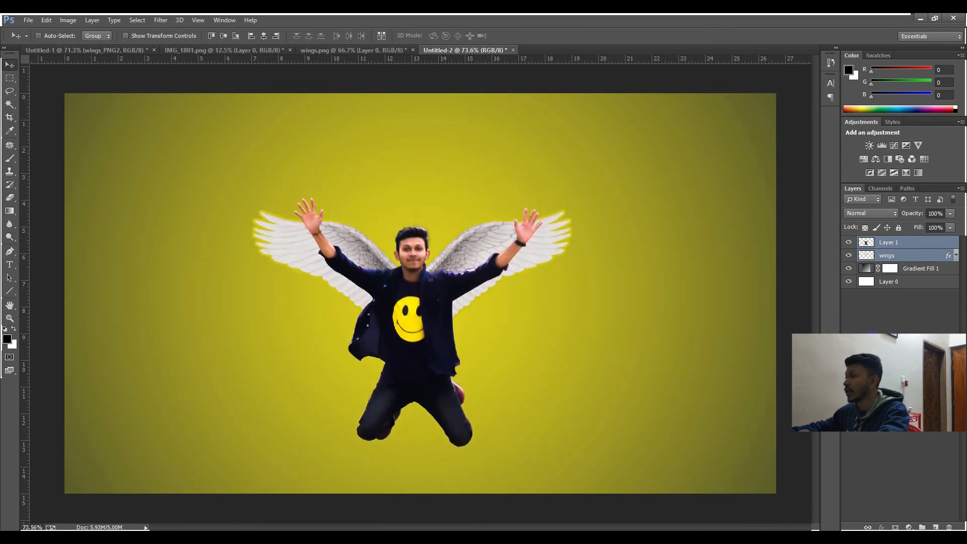
{"action": "left_click", "coordinate": [872, 346]}
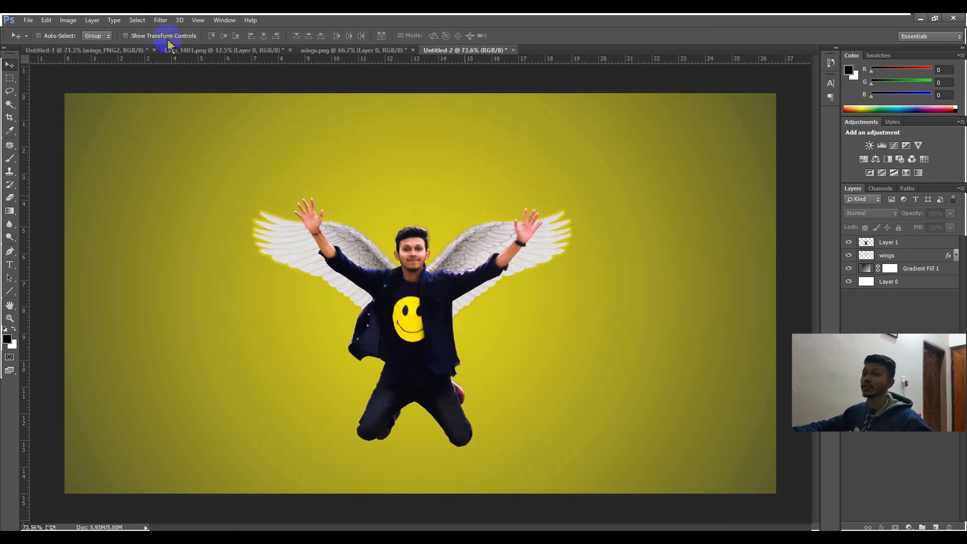
{"action": "left_click", "coordinate": [10, 94]}
{"action": "left_click", "coordinate": [10, 79]}
{"action": "left_click", "coordinate": [11, 65]}
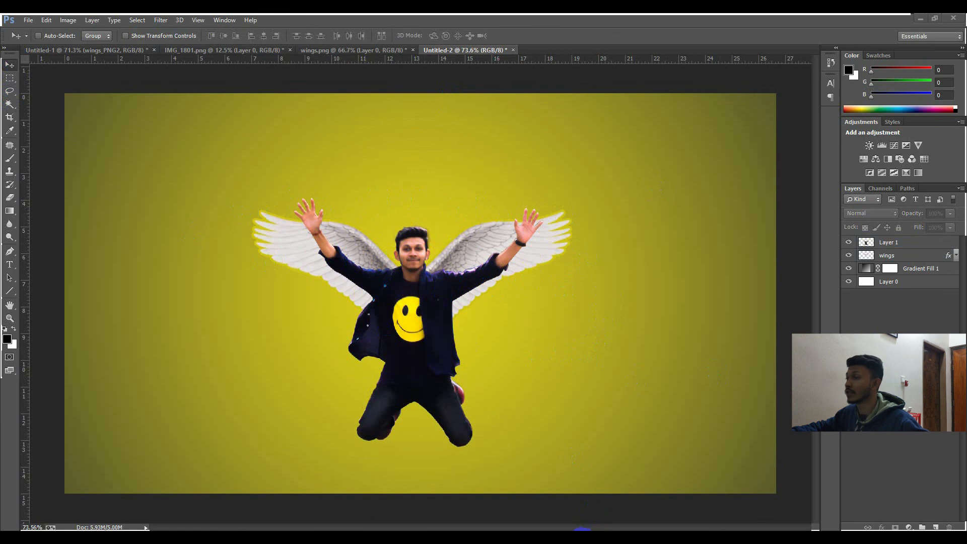
Switch to Notepad to read the Bengali caption in New Text Document (8).txt, and return to the Photoshop composite.
{"action": "left_click", "coordinate": [582, 530]}
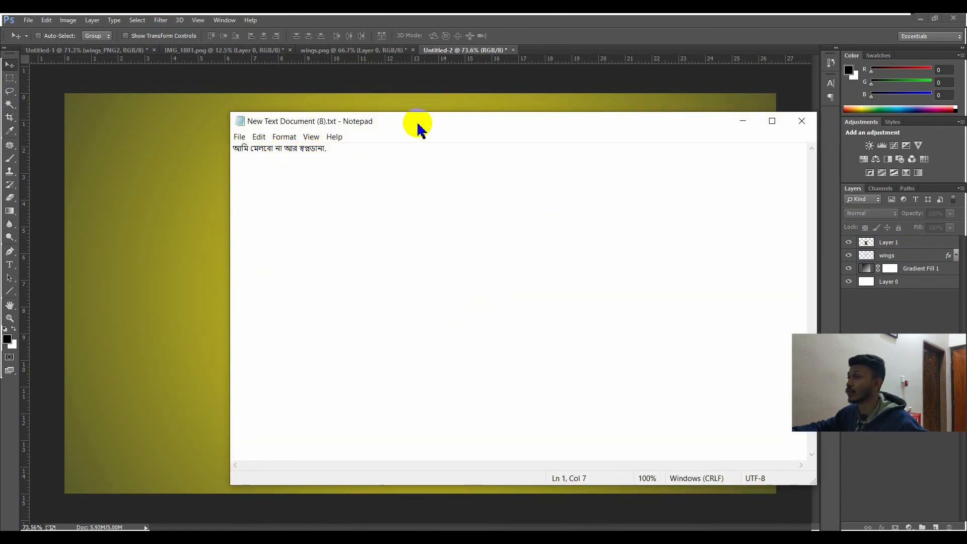
{"action": "left_click_drag", "start_coordinate": [418, 126], "coordinate": [389, 124]}
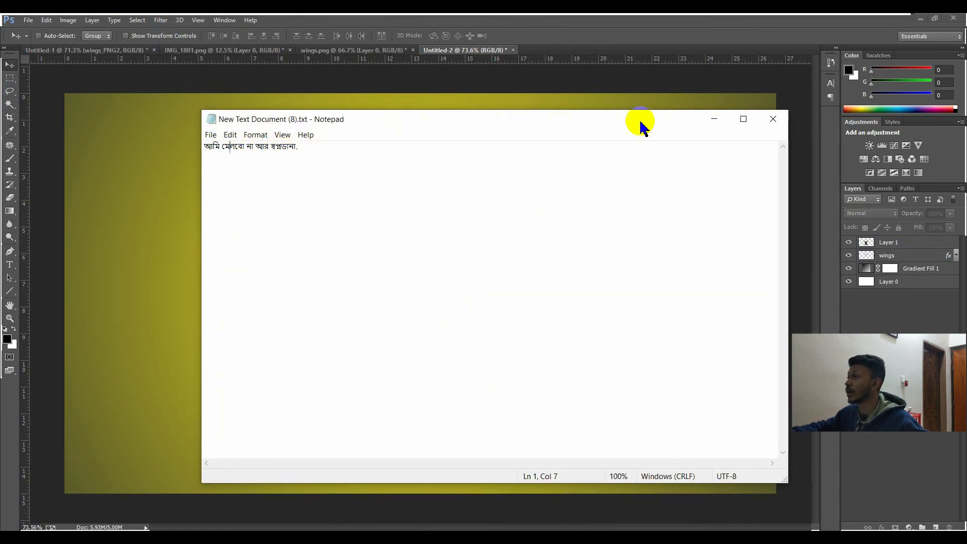
{"action": "left_click", "coordinate": [714, 120]}
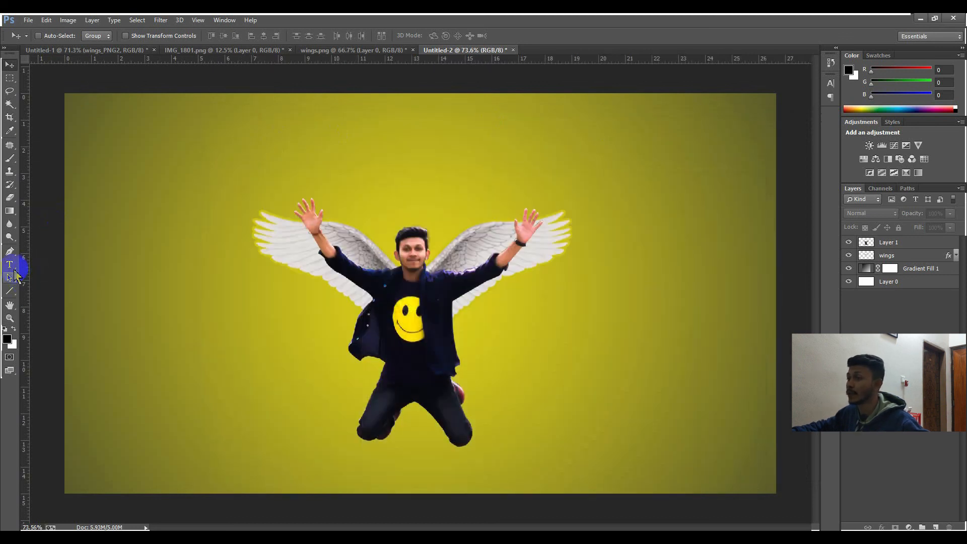
Add a new layer and start a text line above the man, with the Bijoy Classic keyboard for Bengali input.
{"action": "left_click", "coordinate": [937, 525]}
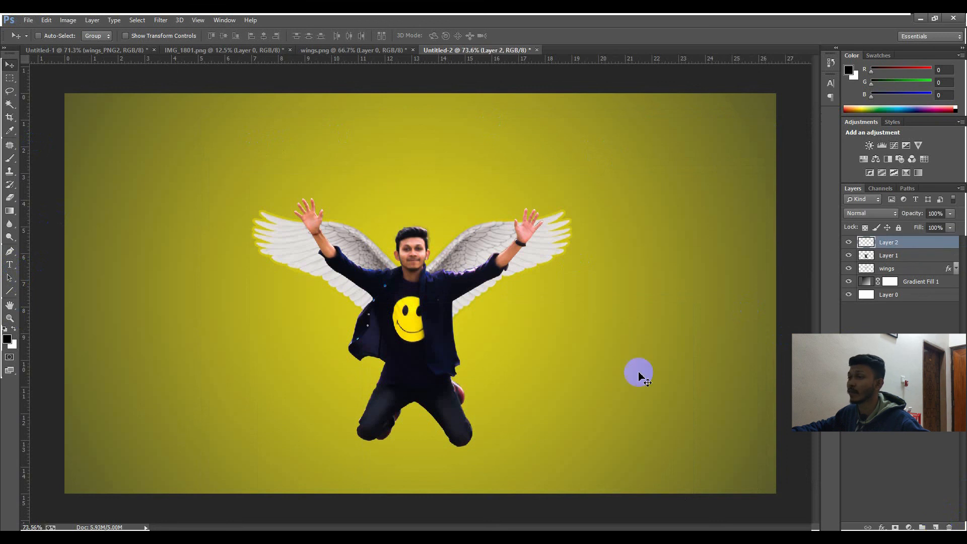
{"action": "left_click", "coordinate": [10, 265]}
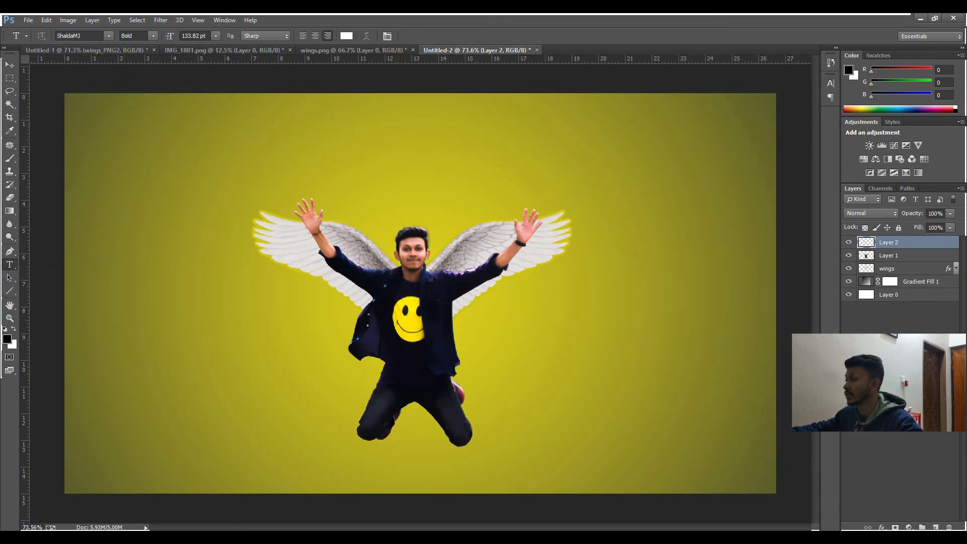
{"action": "right_click", "coordinate": [837, 537]}
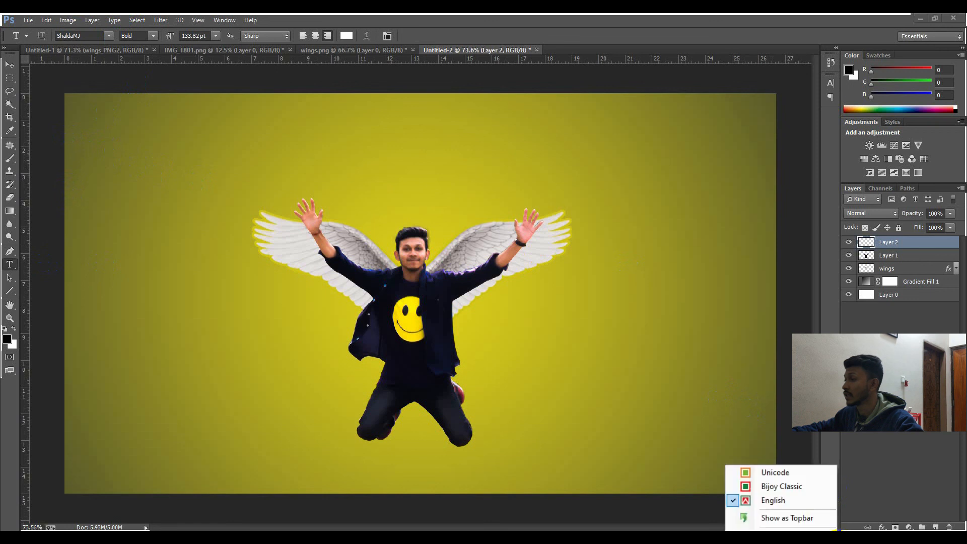
{"action": "left_click", "coordinate": [790, 488]}
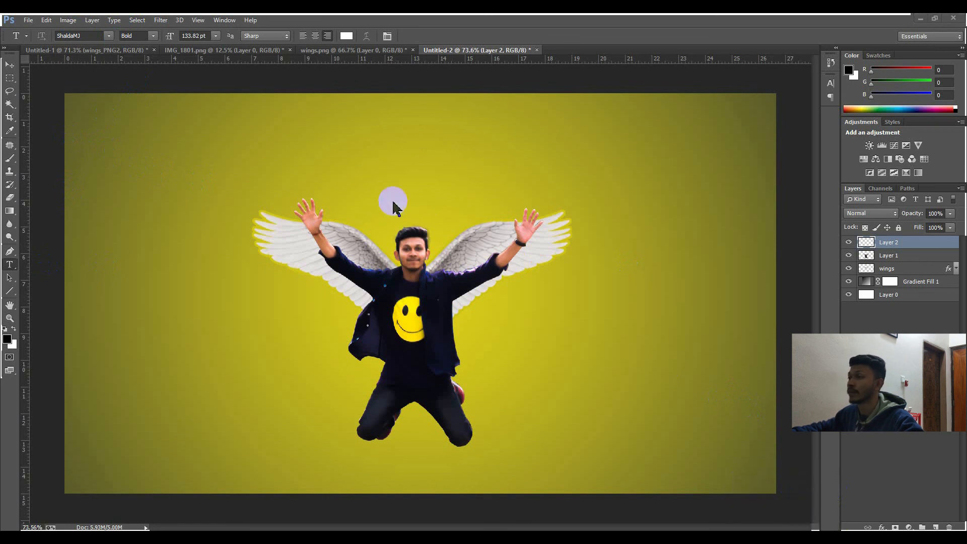
{"action": "left_click", "coordinate": [319, 142]}
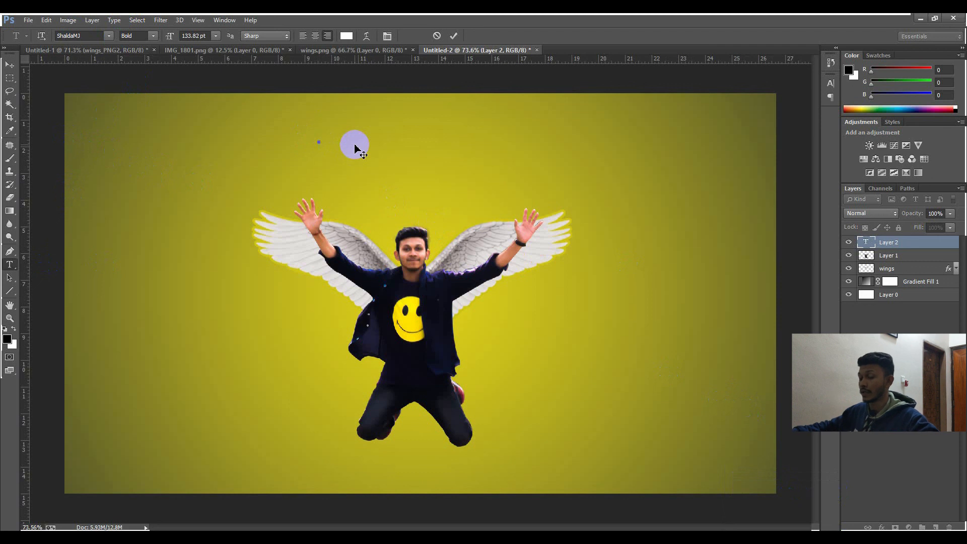
Enter the caption words "আমি মিলবো না আর" and shift the text so the whole line fits on the canvas.
{"action": "type", "text": "Av"}
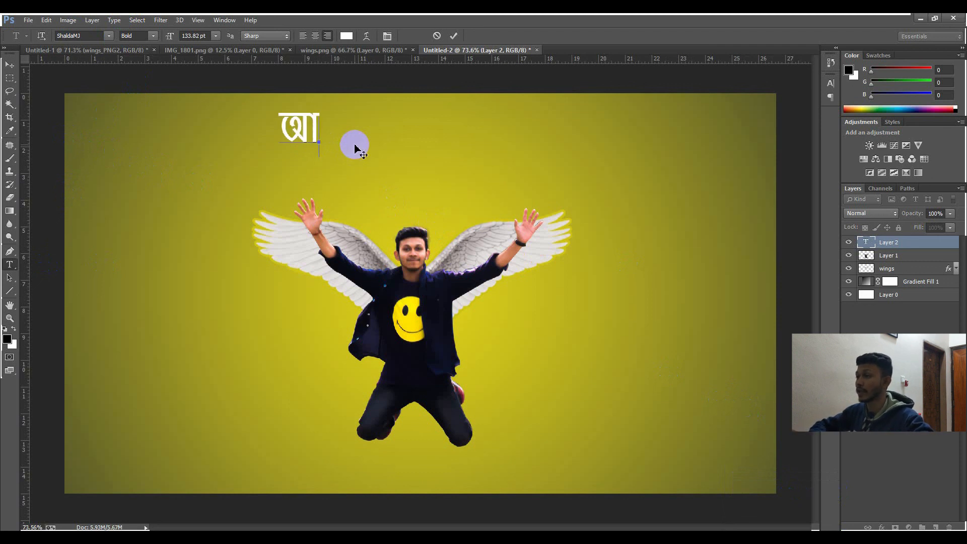
{"action": "type", "text": "wg"}
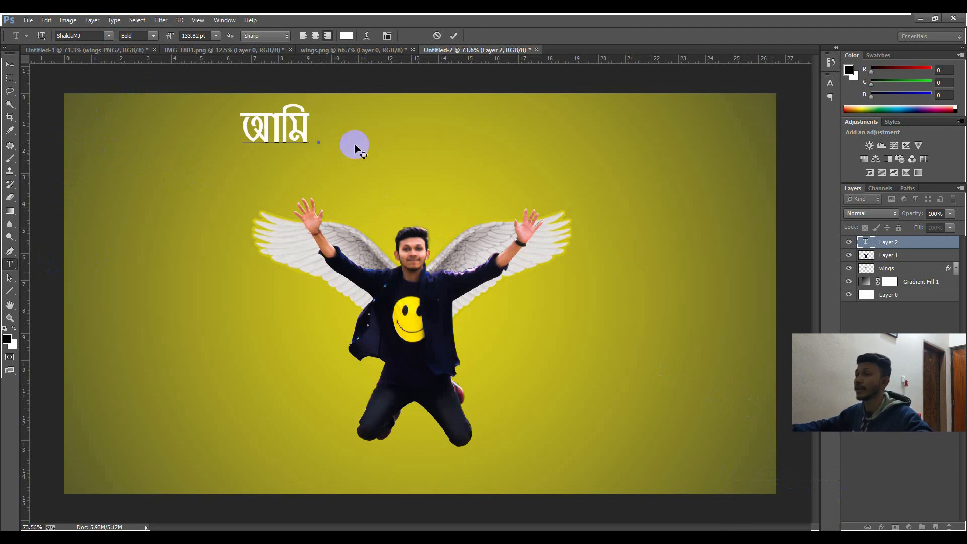
{"action": "type", "text": " wg"}
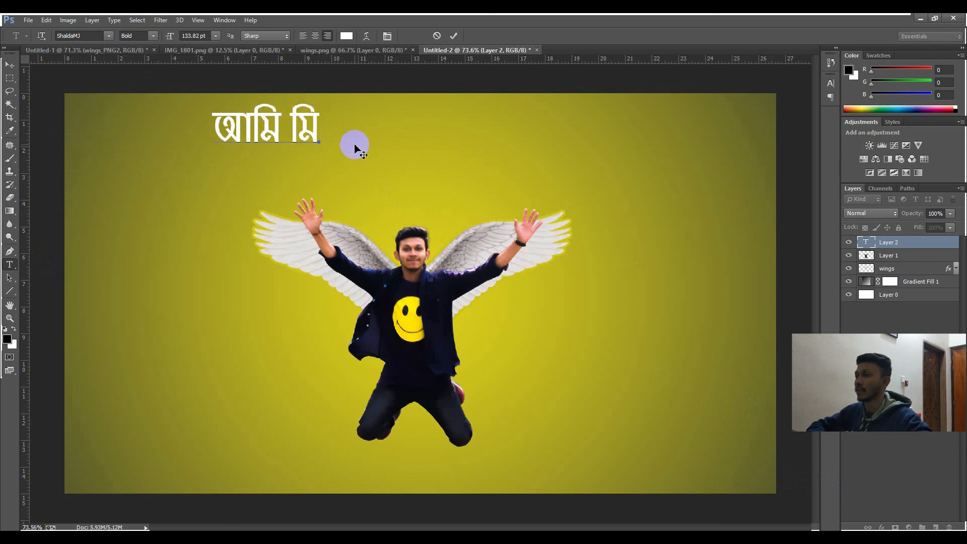
{"action": "type", "text": "Y"}
{"action": "key", "text": "BackSpace"}
{"action": "type", "text": "jhf"}
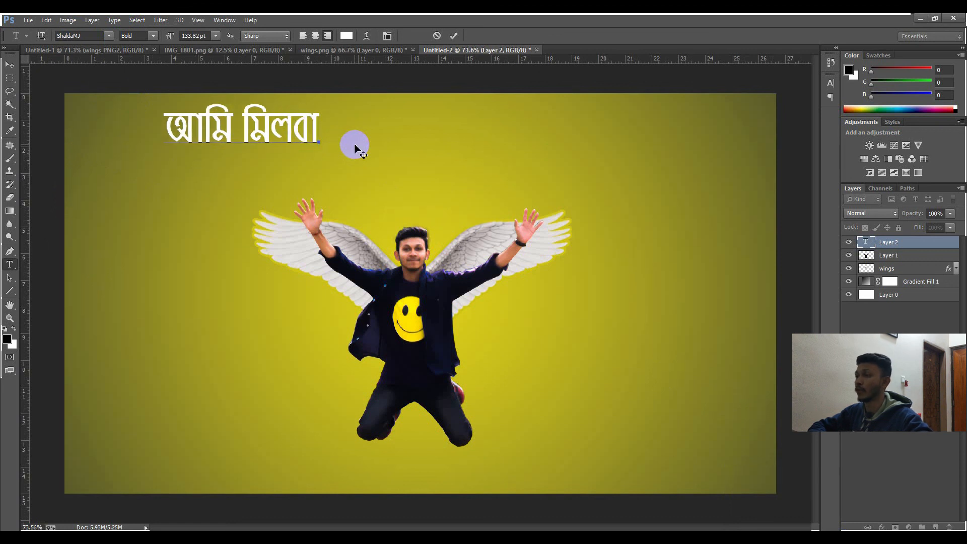
{"action": "type", "text": "b"}
{"action": "key", "text": "BackSpace"}
{"action": "key", "text": "BackSpace"}
{"action": "key", "text": "BackSpace"}
{"action": "type", "text": "chf"}
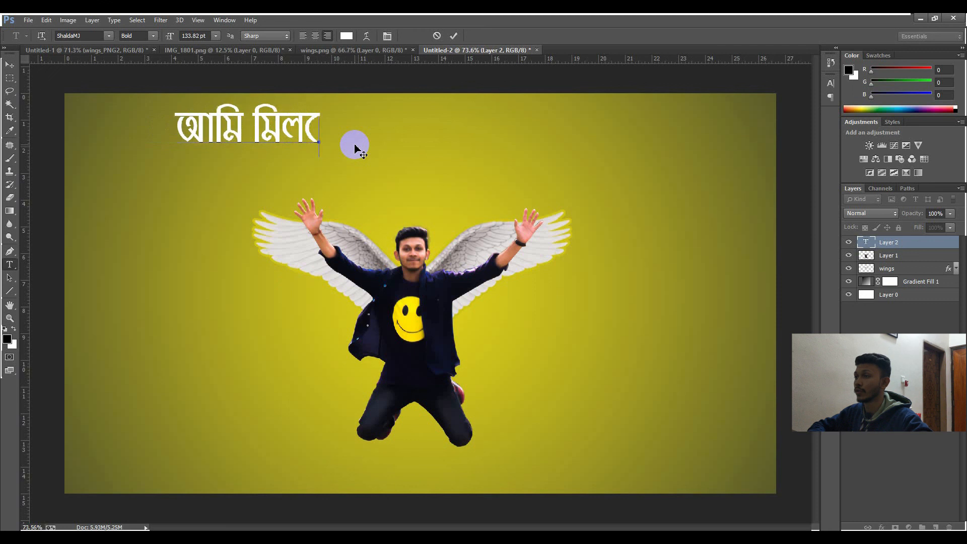
{"action": "type", "text": " bf F"}
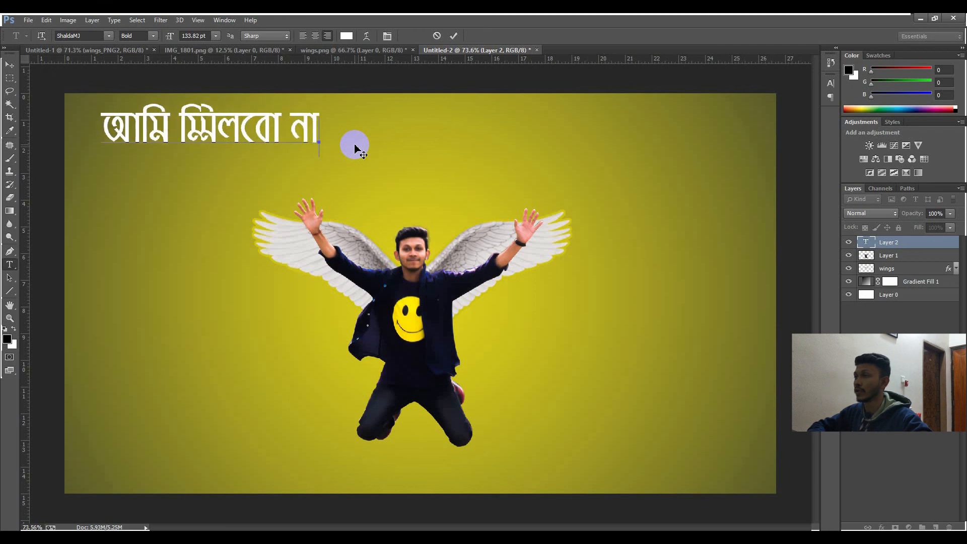
{"action": "type", "text": "fvf"}
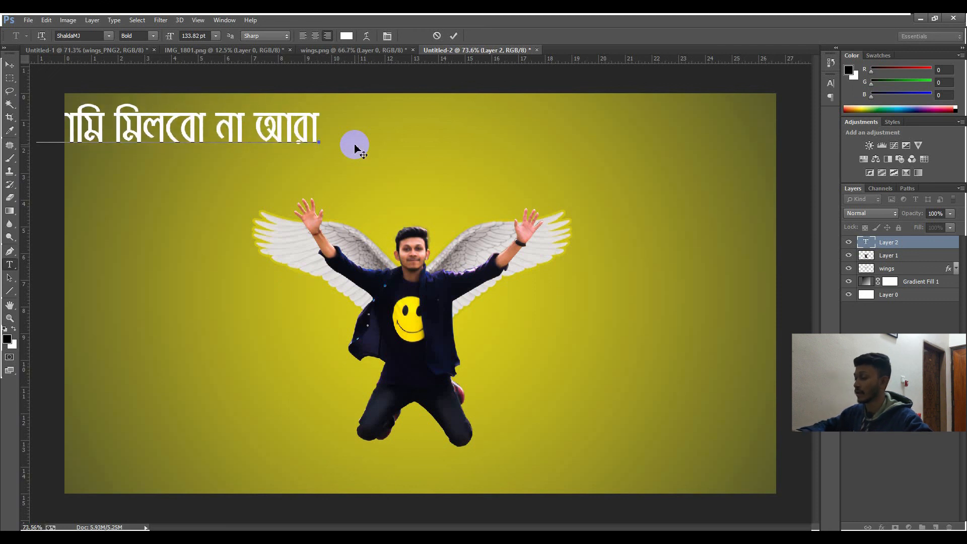
{"action": "key", "text": "BackSpace"}
{"action": "left_click_drag", "start_coordinate": [388, 183], "coordinate": [524, 198]}
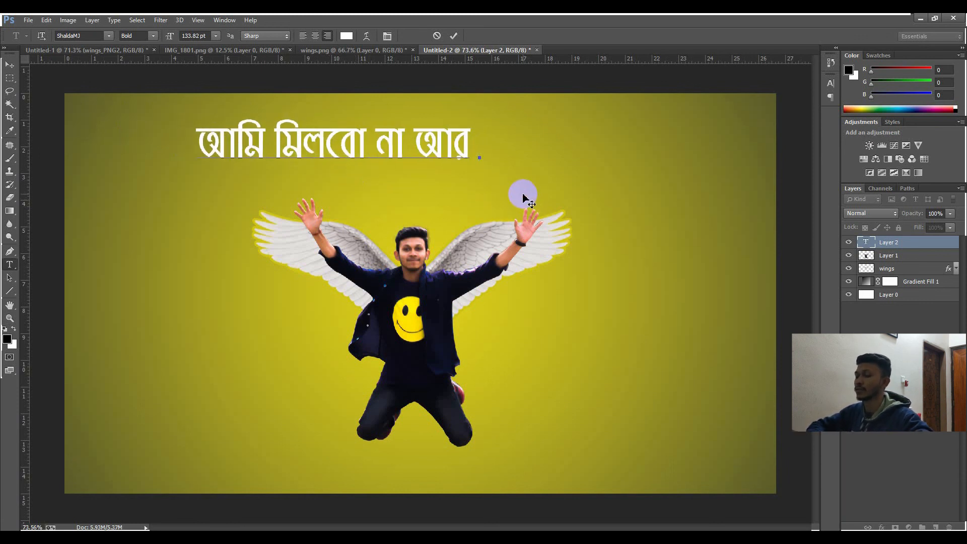
Complete the caption with the word "স্বপ্নডানা".
{"action": "type", "text": "h"}
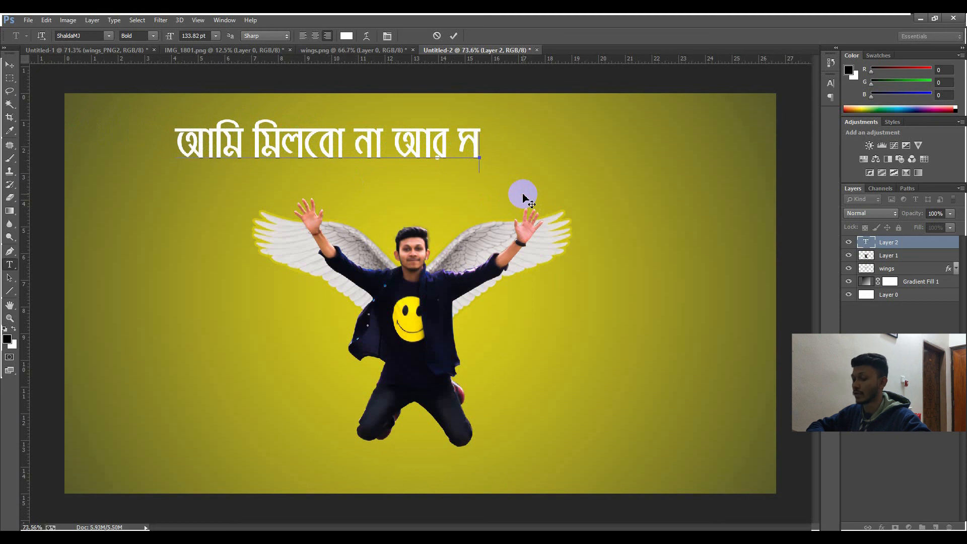
{"action": "type", "text": "gh"}
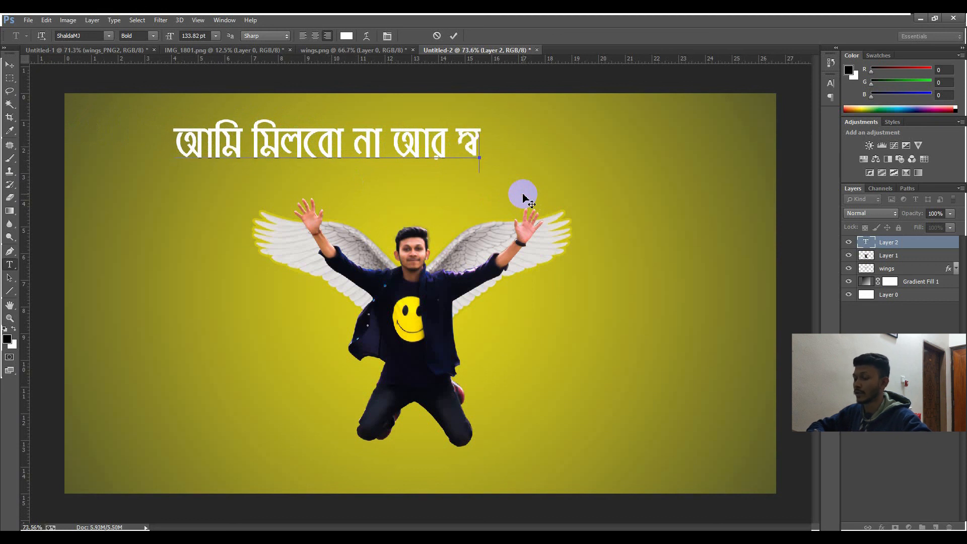
{"action": "type", "text": "hb"}
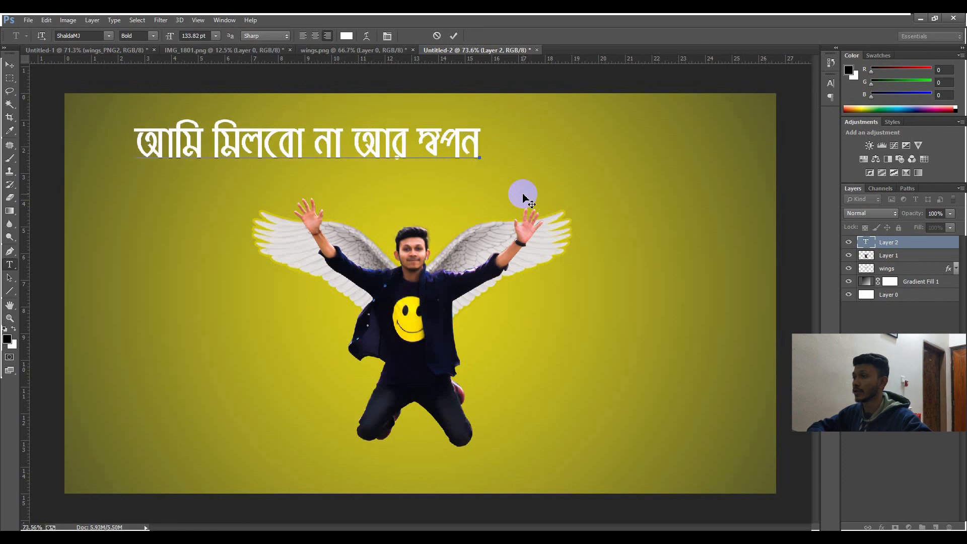
{"action": "key", "text": "BackSpace"}
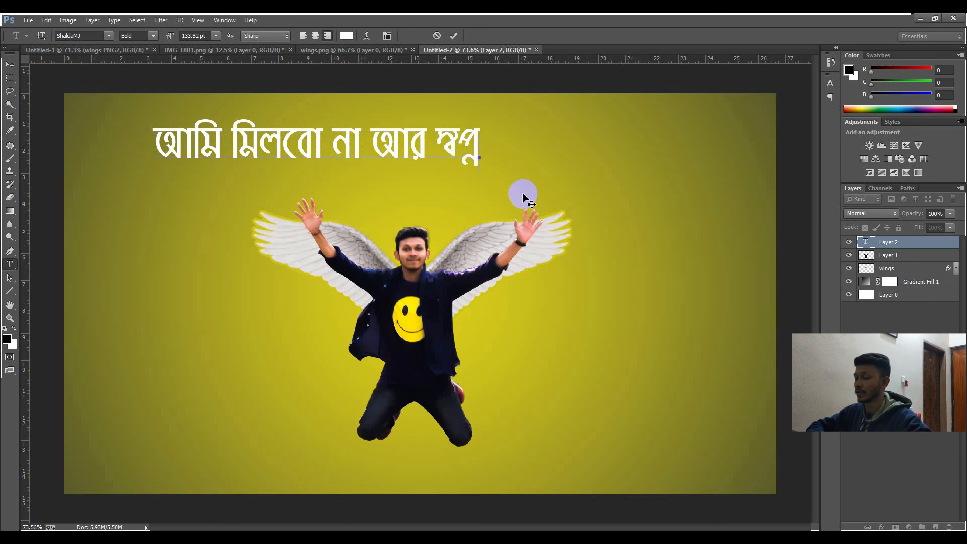
{"action": "type", "text": "tf"}
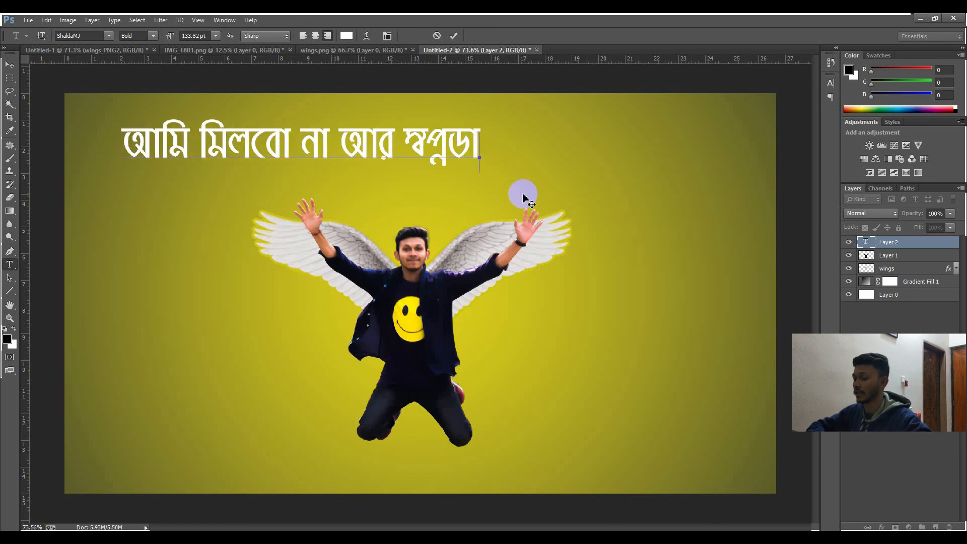
{"action": "type", "text": "vf"}
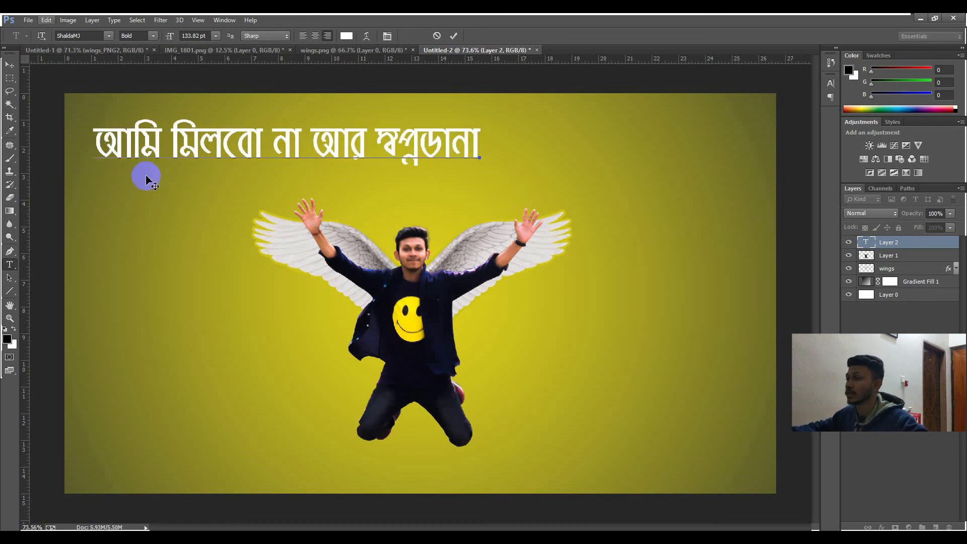
Commit the caption and position it roughly centred above the man near the canvas's upper edge.
{"action": "left_click_drag", "start_coordinate": [381, 217], "coordinate": [497, 210]}
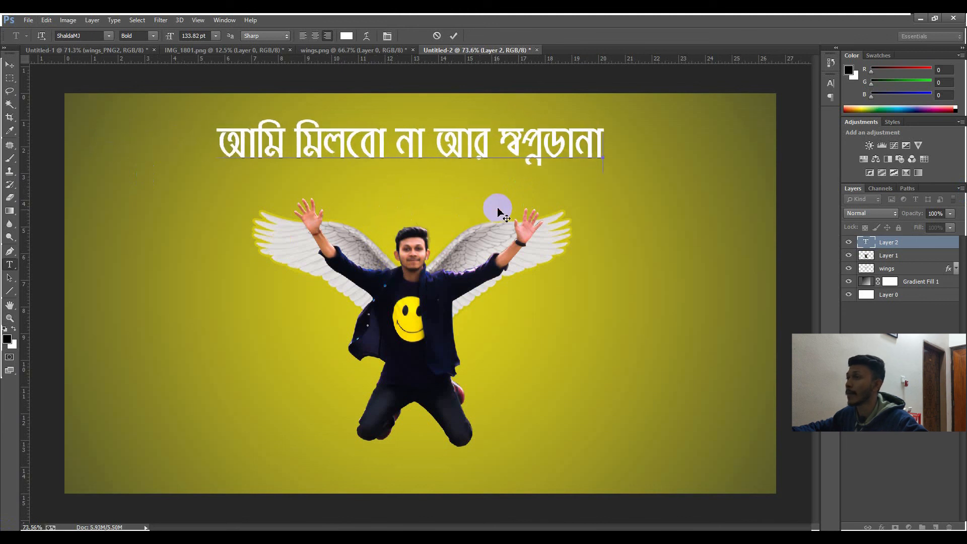
{"action": "left_click", "coordinate": [454, 35]}
{"action": "left_click", "coordinate": [10, 65]}
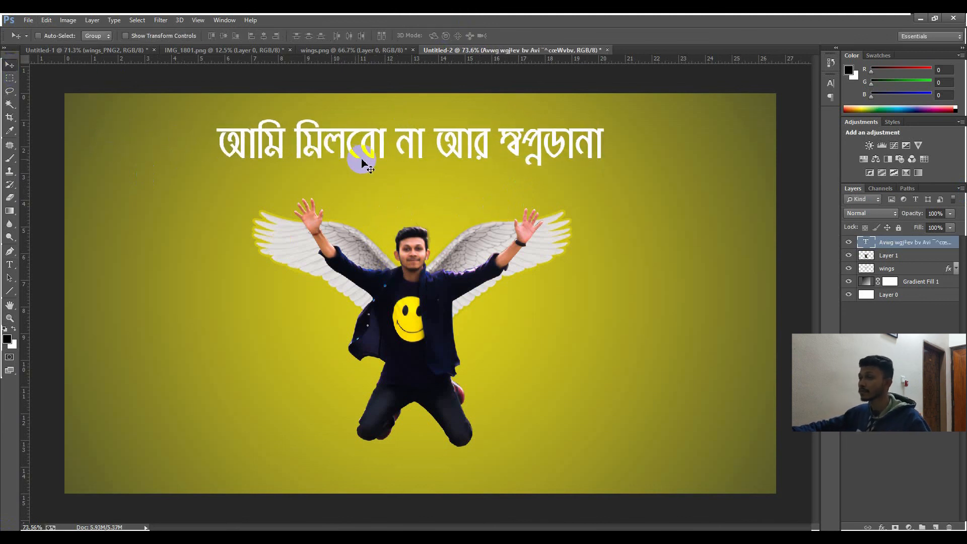
{"action": "left_click", "coordinate": [352, 135]}
{"action": "left_click_drag", "start_coordinate": [350, 135], "coordinate": [343, 129]}
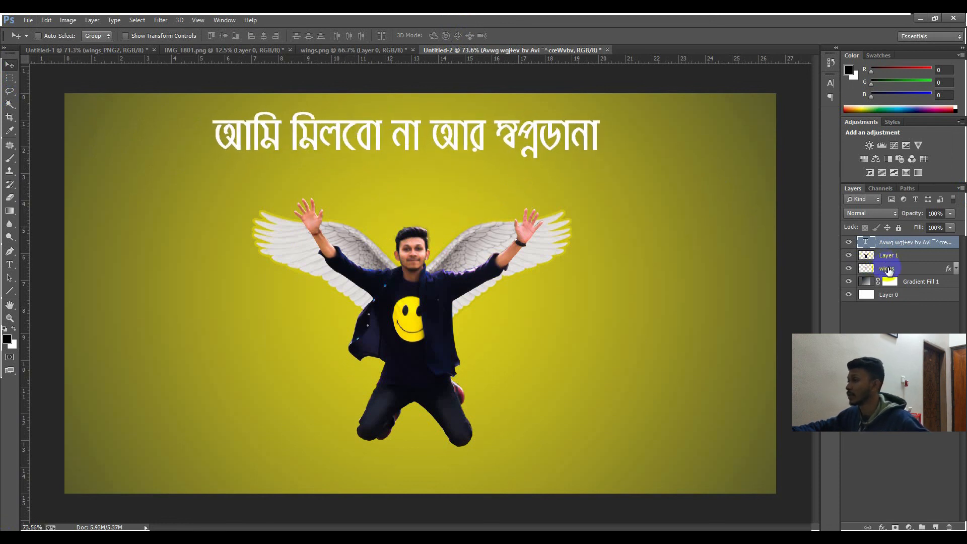
Nudge Layer 1 and the wings layer together upward until the raised hands sit just below the caption.
{"action": "left_click", "coordinate": [888, 270]}
{"action": "left_click", "coordinate": [893, 257], "text": "ctrl"}
{"action": "key", "text": "Up"}
{"action": "key", "text": "Up"}
{"action": "key", "text": "Up"}
{"action": "key", "text": "Up"}
{"action": "key", "text": "Up"}
{"action": "key", "text": "Up"}
{"action": "key", "text": "Up"}
{"action": "key", "text": "Up"}
{"action": "key", "text": "Up"}
{"action": "key", "text": "Up"}
{"action": "key", "text": "Up"}
{"action": "key", "text": "Up"}
{"action": "key", "text": "Up"}
{"action": "key", "text": "Up"}
{"action": "key", "text": "Up"}
{"action": "key", "text": "Up"}
{"action": "key", "text": "Up"}
{"action": "key", "text": "Up"}
{"action": "key", "text": "Up"}
{"action": "key", "text": "Up"}
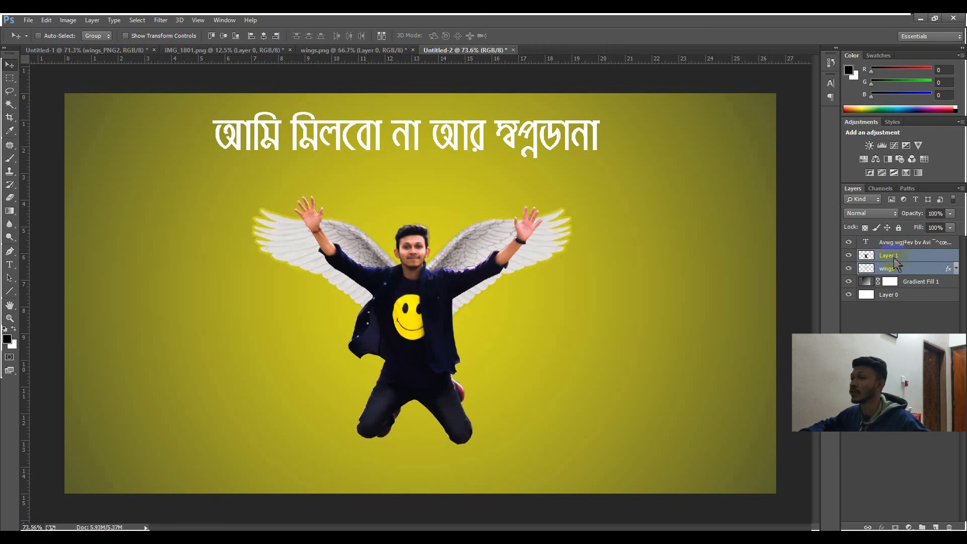
{"action": "key", "text": "Up"}
{"action": "key", "text": "Up"}
{"action": "key", "text": "Up"}
{"action": "key", "text": "Up"}
{"action": "key", "text": "Up"}
{"action": "key", "text": "Up"}
{"action": "key", "text": "Up"}
{"action": "key", "text": "Up"}
{"action": "key", "text": "Up"}
{"action": "key", "text": "Up"}
{"action": "key", "text": "Up"}
{"action": "key", "text": "Up"}
{"action": "key", "text": "Up"}
{"action": "key", "text": "Up"}
{"action": "key", "text": "Up"}
{"action": "key", "text": "Up"}
{"action": "key", "text": "Up"}
{"action": "key", "text": "Up"}
{"action": "key", "text": "Up"}
{"action": "key", "text": "Up"}
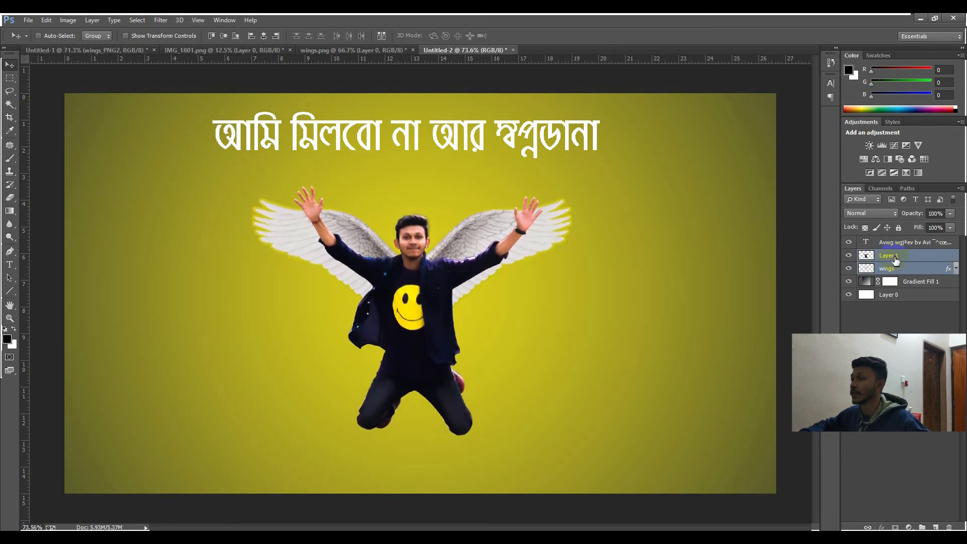
{"action": "key", "text": "Up"}
{"action": "key", "text": "Up"}
{"action": "key", "text": "Up"}
{"action": "key", "text": "Up"}
{"action": "key", "text": "Up"}
{"action": "key", "text": "Up"}
{"action": "key", "text": "Up"}
{"action": "key", "text": "Up"}
{"action": "key", "text": "Up"}
{"action": "key", "text": "Up"}
{"action": "key", "text": "Up"}
{"action": "key", "text": "Up"}
{"action": "key", "text": "Up"}
{"action": "key", "text": "Up"}
{"action": "key", "text": "Up"}
{"action": "key", "text": "Up"}
{"action": "key", "text": "Up"}
{"action": "key", "text": "Up"}
{"action": "key", "text": "Up"}
{"action": "key", "text": "Up"}
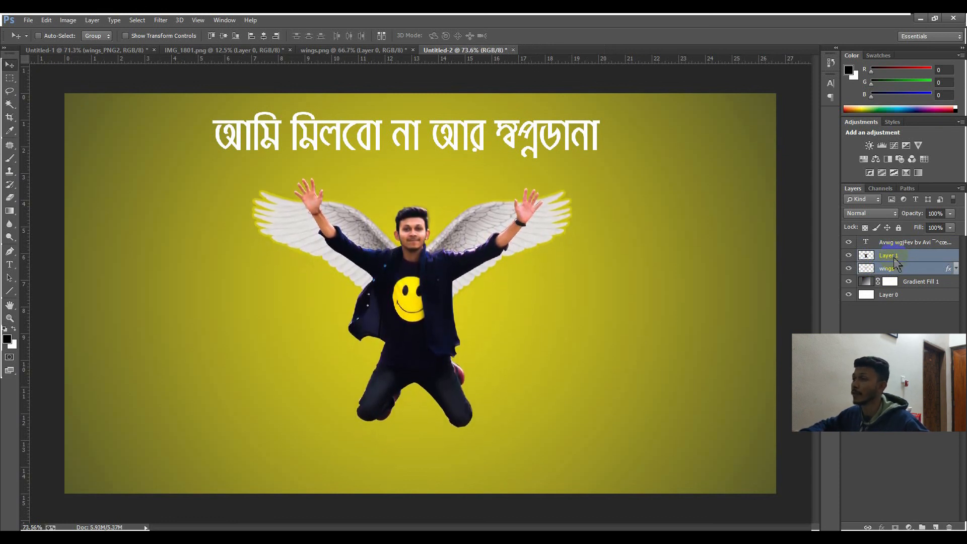
{"action": "key", "text": "Up"}
{"action": "key", "text": "Up"}
{"action": "key", "text": "Up"}
{"action": "key", "text": "Up"}
{"action": "key", "text": "Up"}
{"action": "key", "text": "Up"}
{"action": "key", "text": "Up"}
{"action": "key", "text": "Up"}
{"action": "key", "text": "Up"}
{"action": "key", "text": "Up"}
{"action": "key", "text": "Up"}
{"action": "key", "text": "Up"}
{"action": "key", "text": "Up"}
{"action": "key", "text": "Up"}
{"action": "key", "text": "Up"}
{"action": "key", "text": "Up"}
{"action": "key", "text": "Up"}
{"action": "key", "text": "Up"}
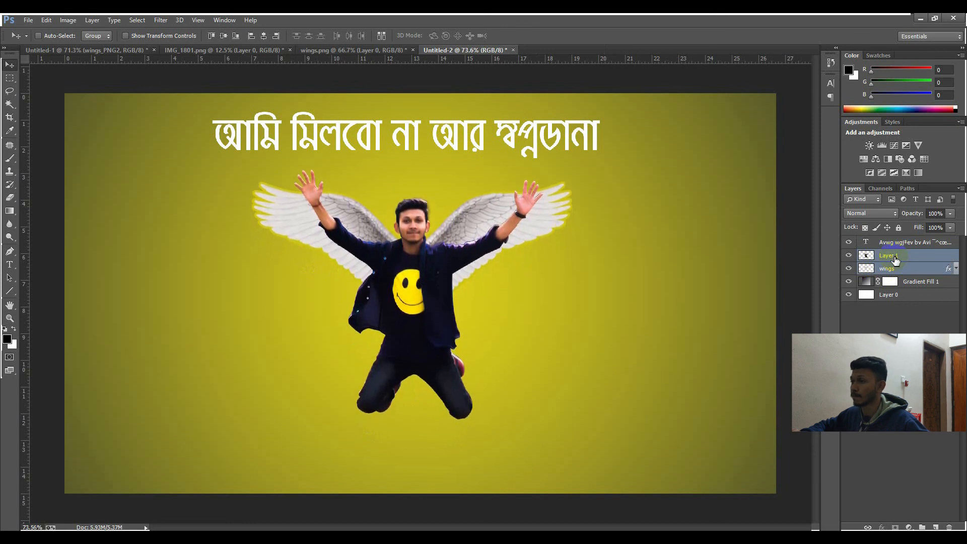
{"action": "key", "text": "Up"}
{"action": "key", "text": "Up"}
{"action": "key", "text": "Up"}
{"action": "key", "text": "Up"}
{"action": "key", "text": "Up"}
{"action": "key", "text": "Up"}
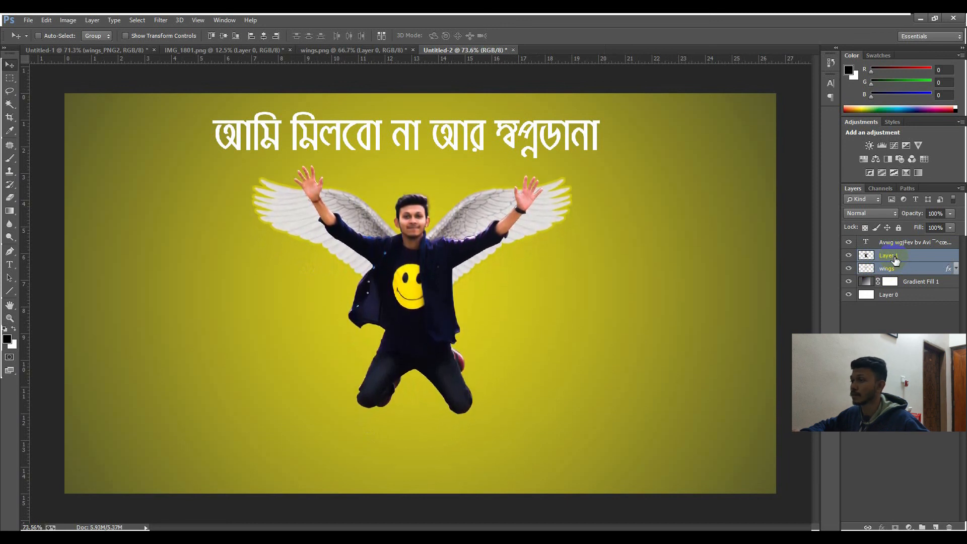
{"action": "key", "text": "Up"}
{"action": "key", "text": "Up"}
{"action": "key", "text": "Up"}
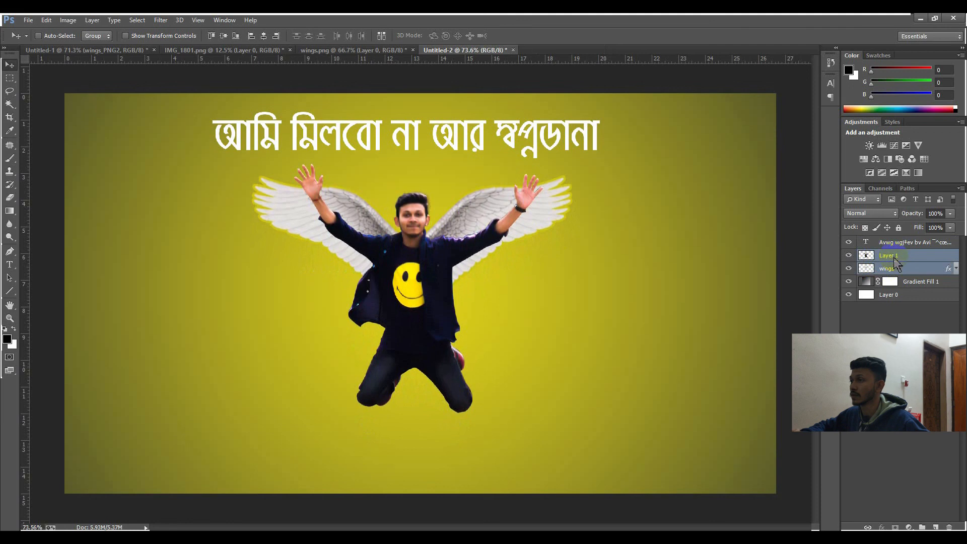
{"action": "scroll", "coordinate": [378, 226], "scroll_direction": "down", "scroll_amount": 1}
{"action": "scroll", "coordinate": [378, 226], "scroll_direction": "down", "scroll_amount": 4}
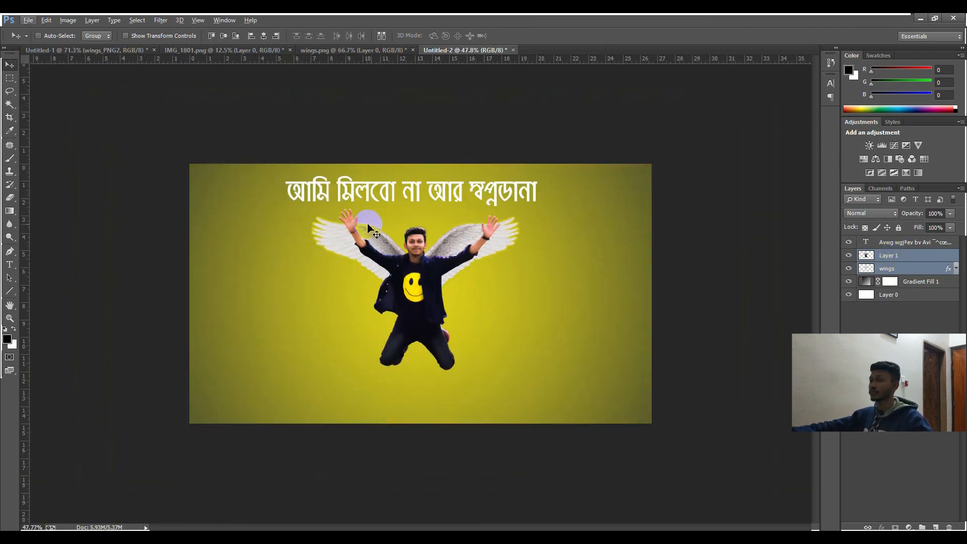
Examine the whole composite at different magnifications, checking the caption's placement above the man and his wings.
{"action": "scroll", "coordinate": [383, 217], "scroll_direction": "up", "scroll_amount": 5}
{"action": "scroll", "coordinate": [407, 188], "scroll_direction": "down", "scroll_amount": 1}
{"action": "scroll", "coordinate": [309, 179], "scroll_direction": "down", "scroll_amount": 2}
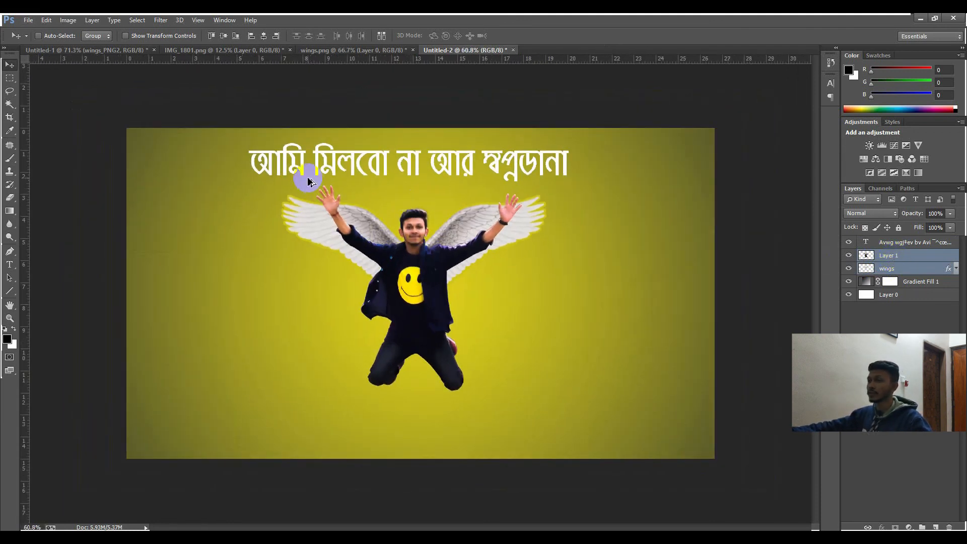
{"action": "scroll", "coordinate": [320, 171], "scroll_direction": "up", "scroll_amount": 1}
{"action": "scroll", "coordinate": [316, 179], "scroll_direction": "down", "scroll_amount": 1}
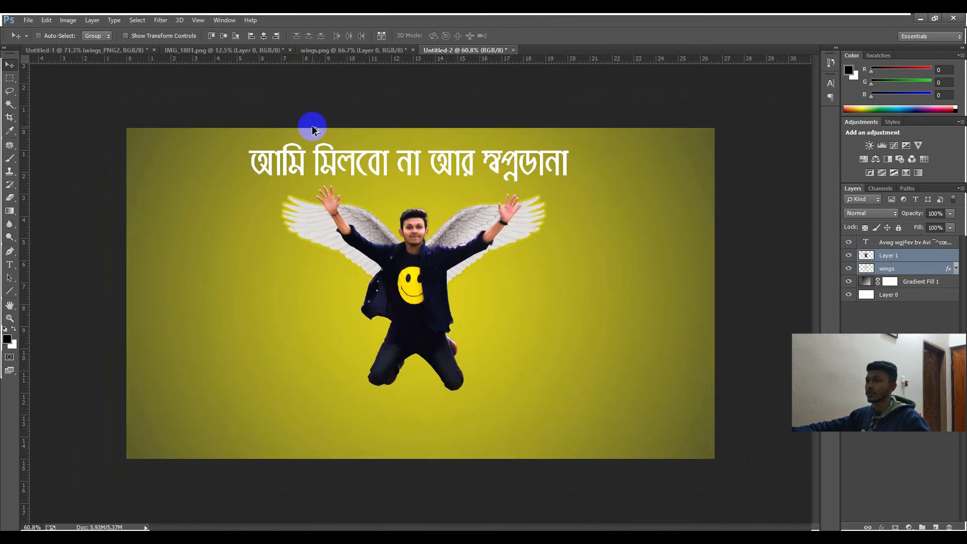
{"action": "scroll", "coordinate": [312, 126], "scroll_direction": "up", "scroll_amount": 2}
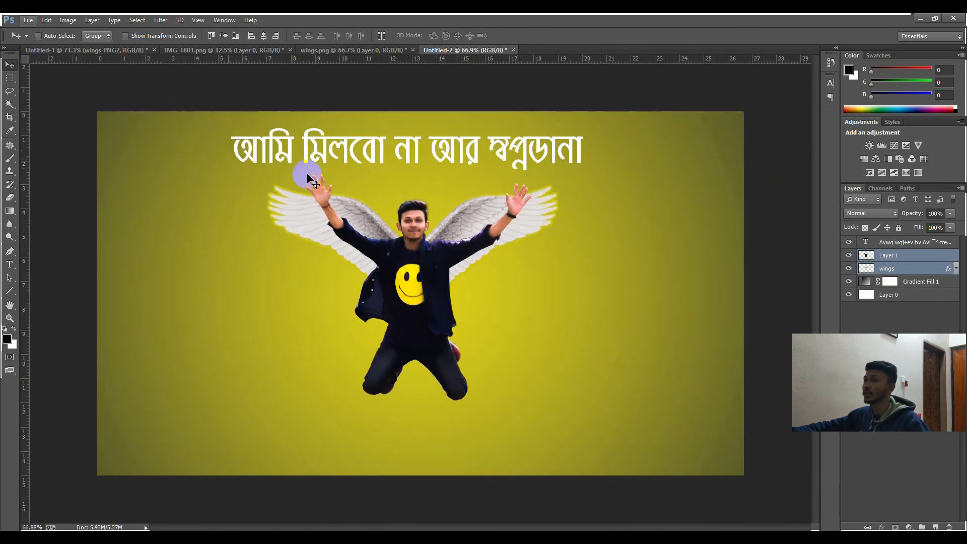
{"action": "scroll", "coordinate": [363, 194], "scroll_direction": "down", "scroll_amount": 1}
{"action": "scroll", "coordinate": [580, 222], "scroll_direction": "up", "scroll_amount": 1}
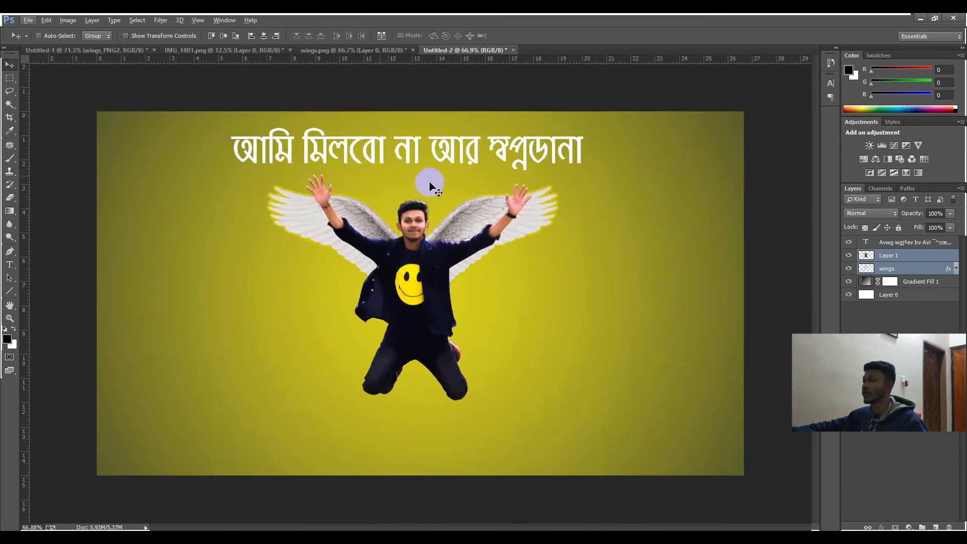
{"action": "scroll", "coordinate": [361, 199], "scroll_direction": "down", "scroll_amount": 1}
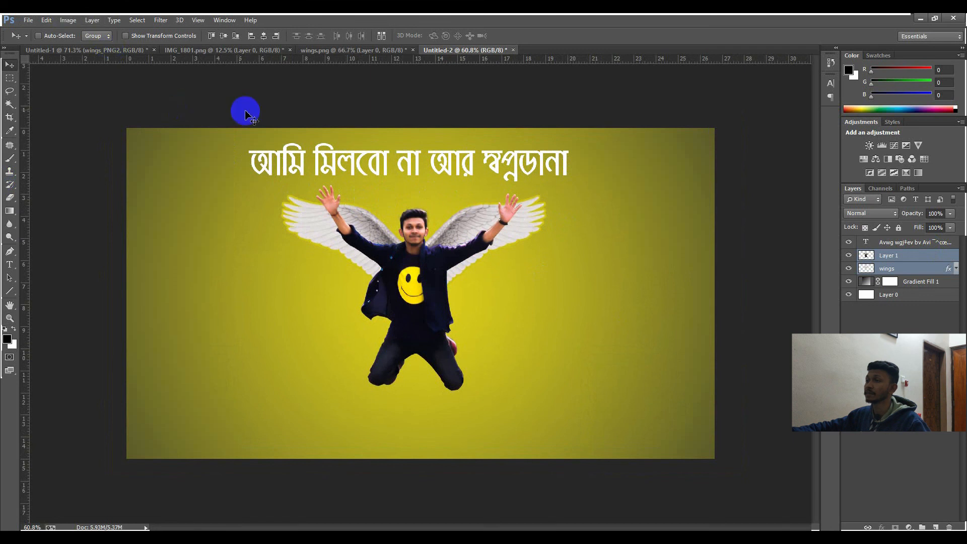
{"action": "scroll", "coordinate": [283, 168], "scroll_direction": "up", "scroll_amount": 1}
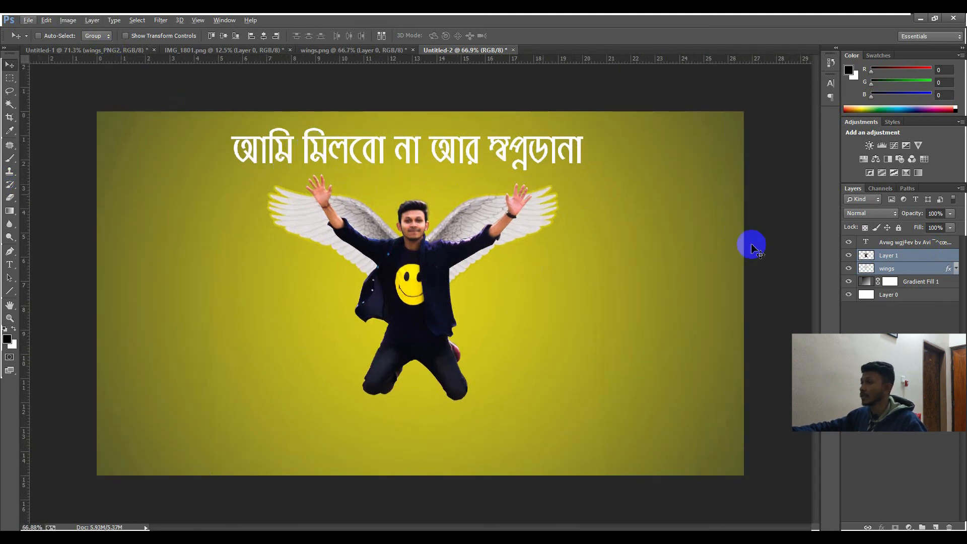
Make the caption's text layer the only selected layer and review the caption together with the winged figure.
{"action": "left_click", "coordinate": [929, 317]}
{"action": "left_click", "coordinate": [954, 247]}
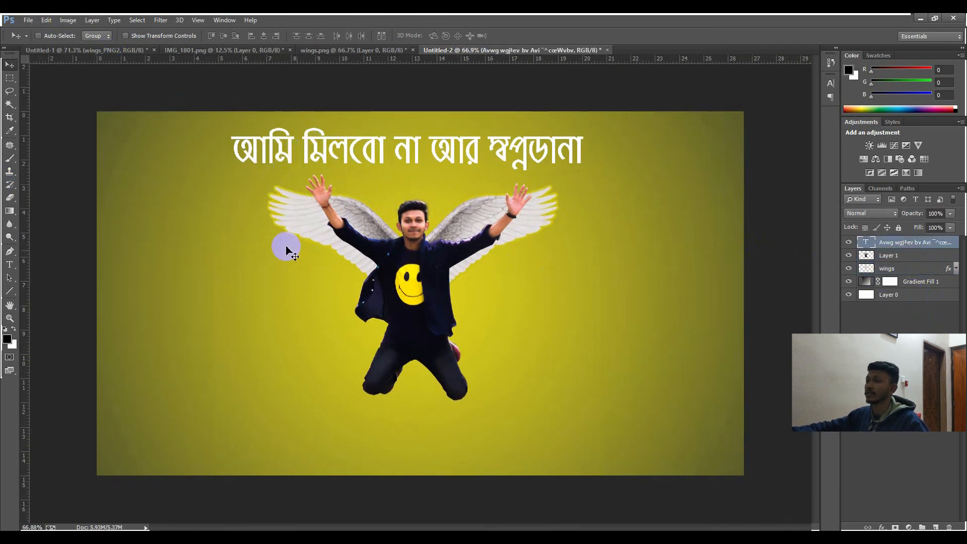
{"action": "scroll", "coordinate": [280, 244], "scroll_direction": "down", "scroll_amount": 1}
{"action": "scroll", "coordinate": [220, 179], "scroll_direction": "up", "scroll_amount": 1}
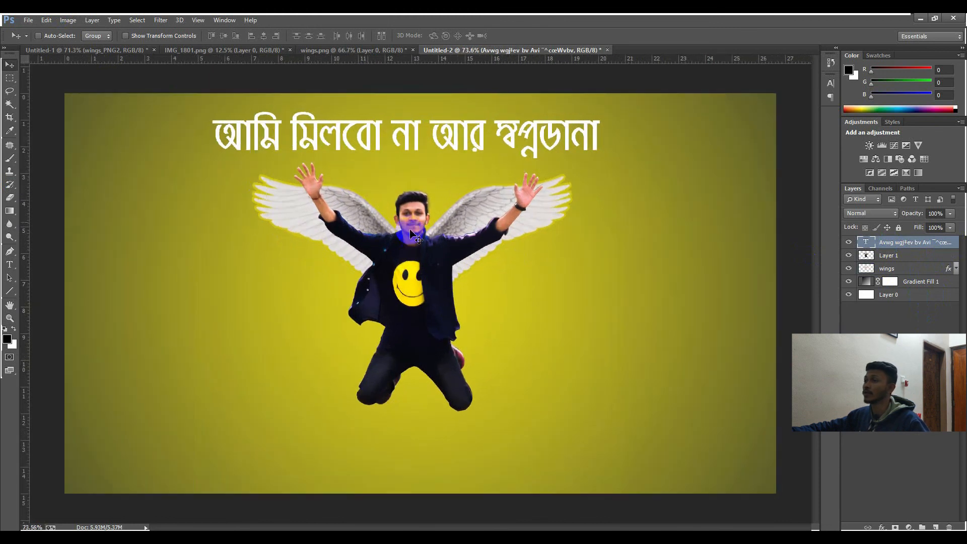
{"action": "scroll", "coordinate": [192, 179], "scroll_direction": "down", "scroll_amount": 1}
{"action": "scroll", "coordinate": [156, 182], "scroll_direction": "up", "scroll_amount": 1}
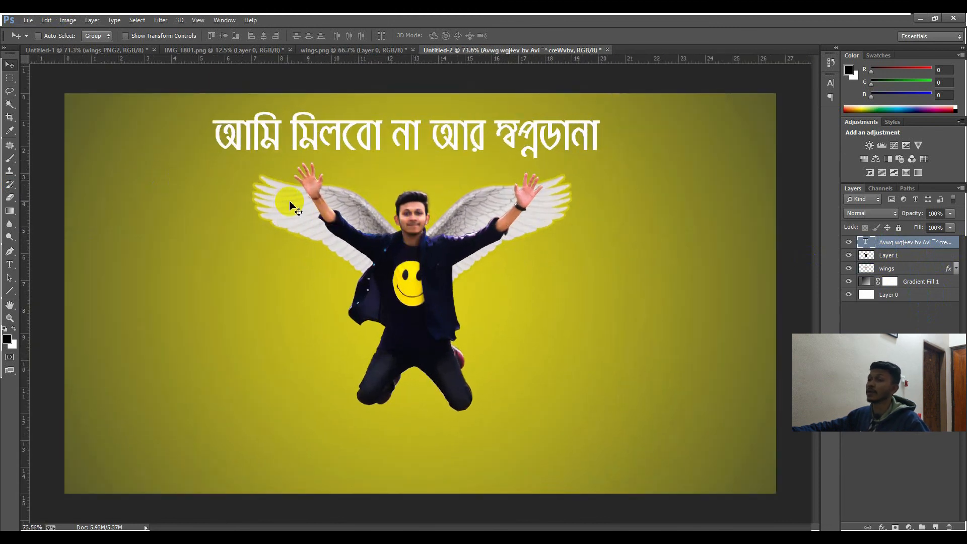
{"action": "scroll", "coordinate": [303, 215], "scroll_direction": "down", "scroll_amount": 1}
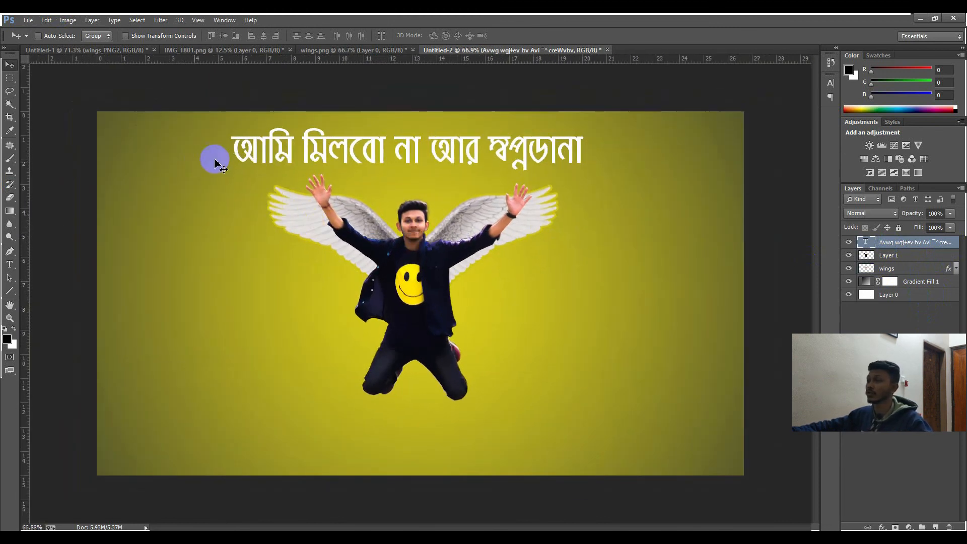
{"action": "scroll", "coordinate": [211, 158], "scroll_direction": "up", "scroll_amount": 2}
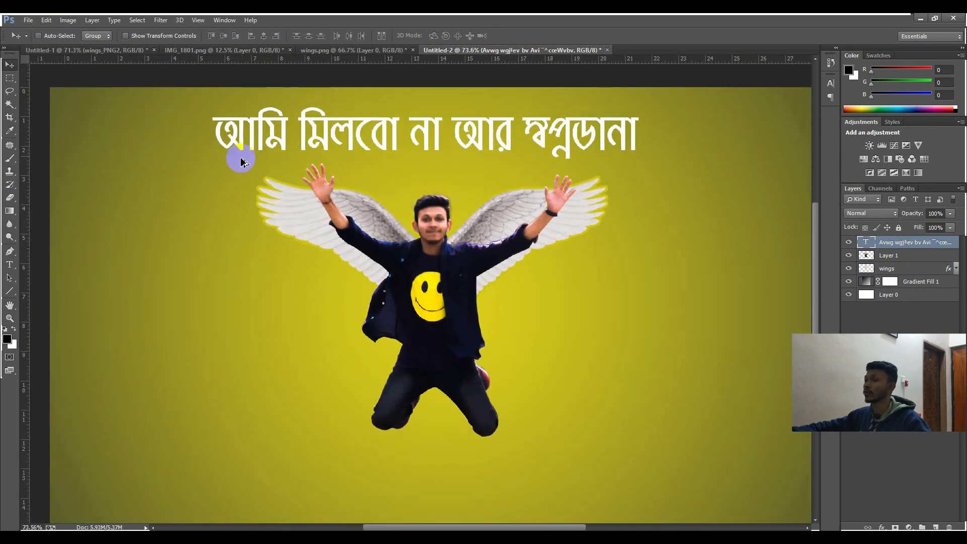
{"action": "scroll", "coordinate": [243, 157], "scroll_direction": "down", "scroll_amount": 1}
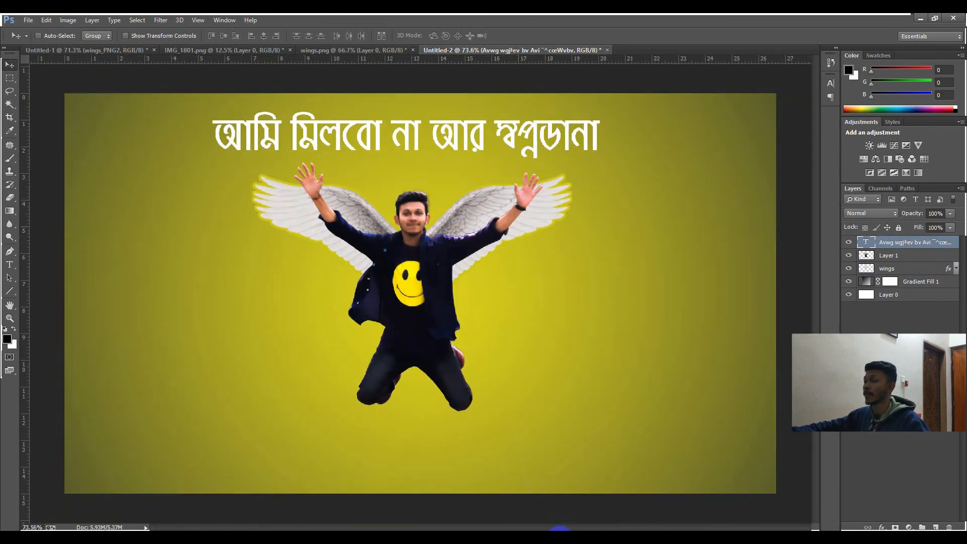